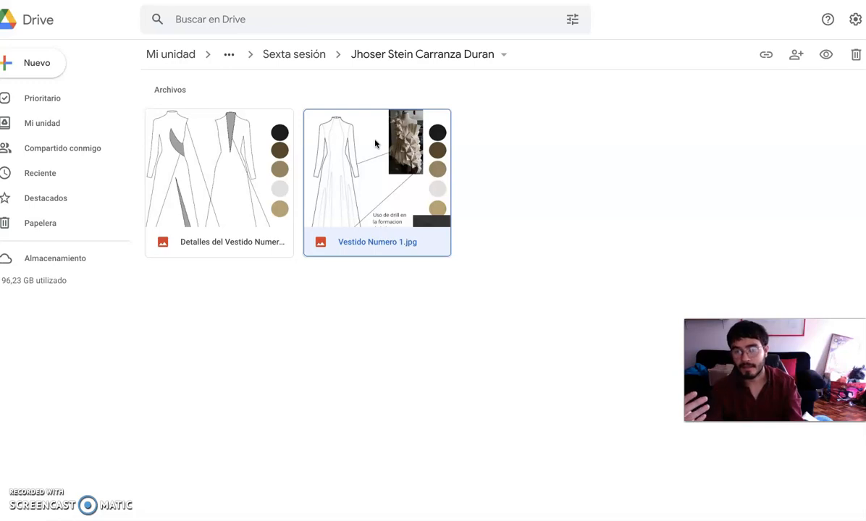
View the design image IMG_3288.PNG in a student's folder under Sexta sesión, and return to Sexta sesión
{"action": "left_click", "coordinate": [294, 57]}
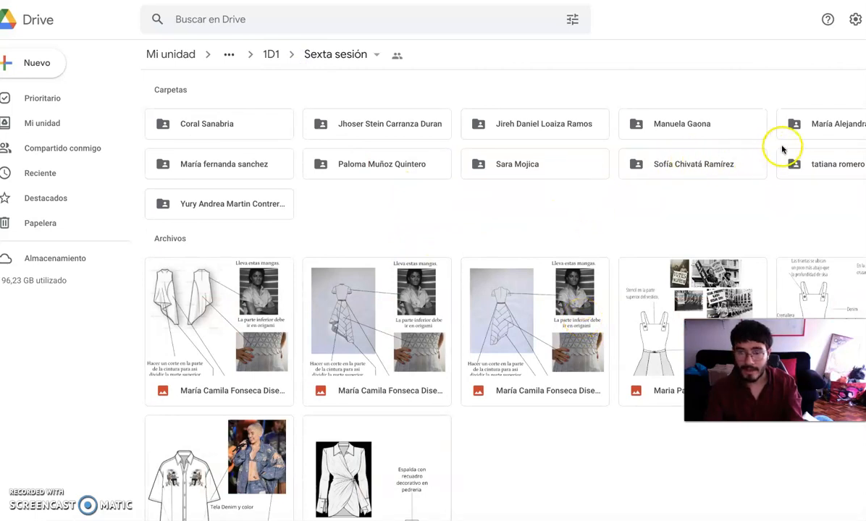
{"action": "double_click", "coordinate": [802, 123]}
{"action": "double_click", "coordinate": [252, 176]}
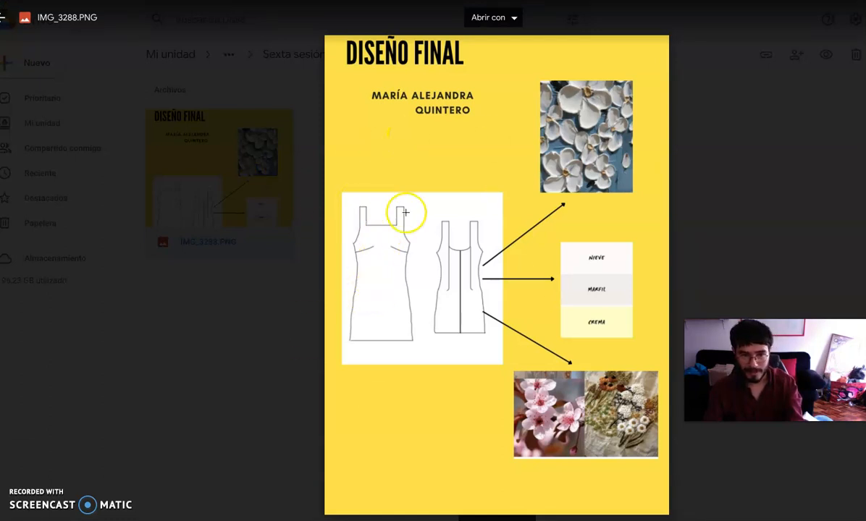
{"action": "key", "text": "Escape"}
{"action": "left_click", "coordinate": [284, 61]}
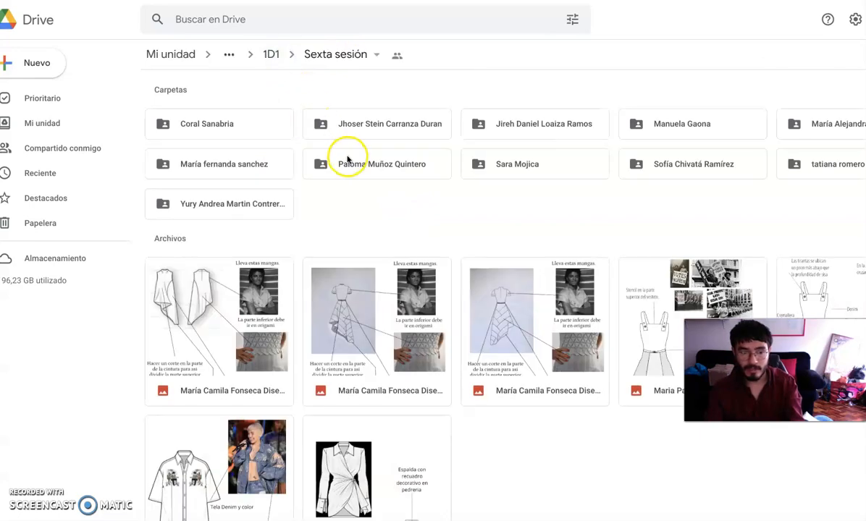
Preview the student's denim shirt project PDF from the Sexta sesión folder, review its pages, and close it
{"action": "scroll", "coordinate": [347, 156], "scroll_direction": "down", "scroll_amount": 1}
{"action": "left_click", "coordinate": [166, 479]}
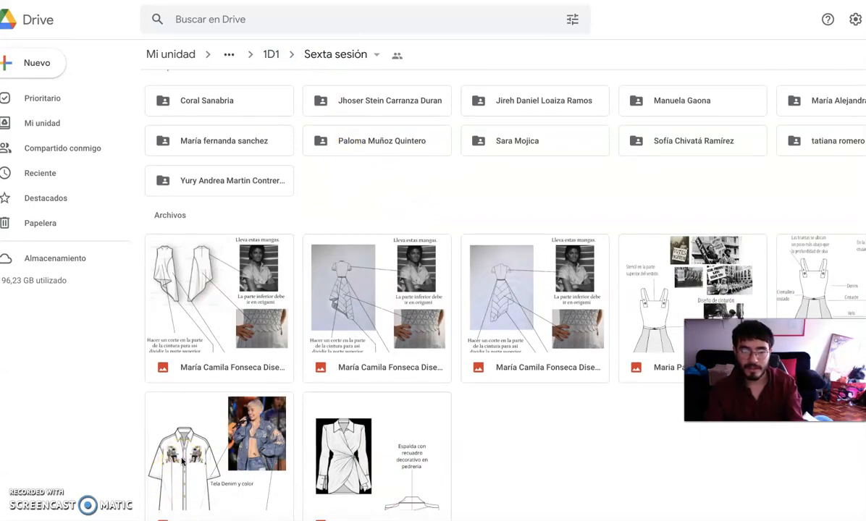
{"action": "double_click", "coordinate": [192, 458]}
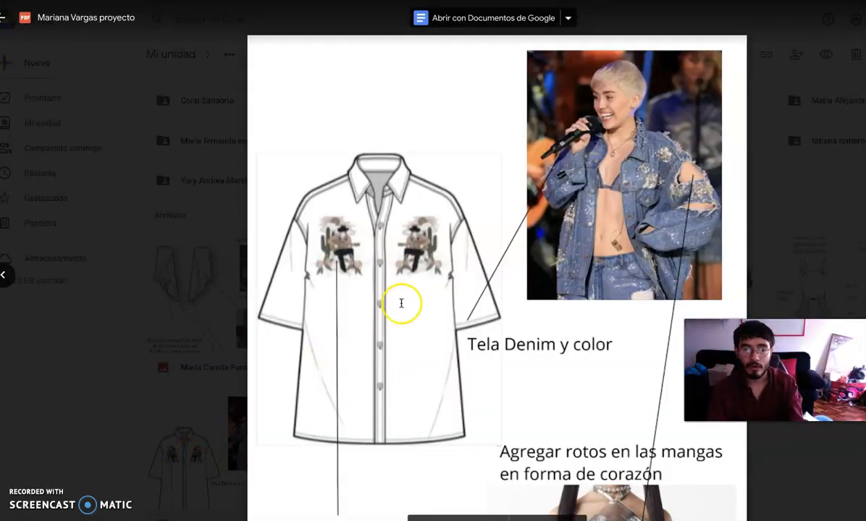
{"action": "scroll", "coordinate": [390, 311], "scroll_direction": "down", "scroll_amount": 5}
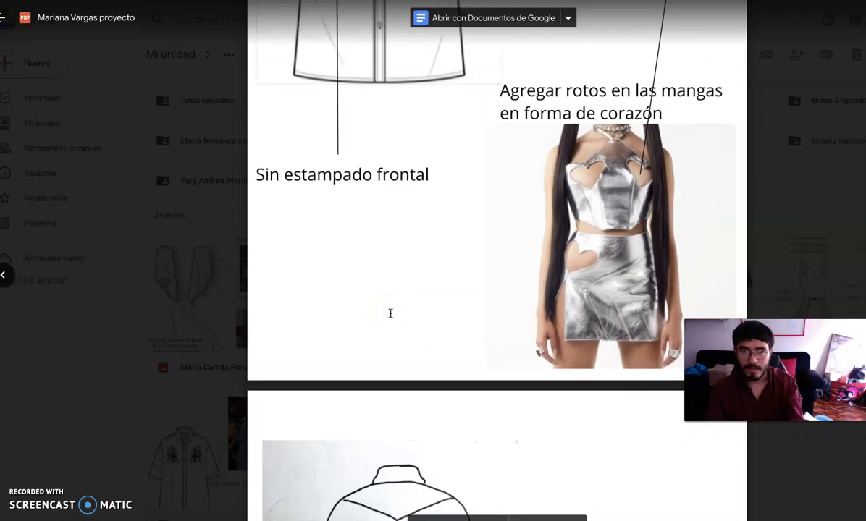
{"action": "scroll", "coordinate": [390, 313], "scroll_direction": "down", "scroll_amount": 3}
{"action": "scroll", "coordinate": [390, 314], "scroll_direction": "up", "scroll_amount": 8}
{"action": "key", "text": "Escape"}
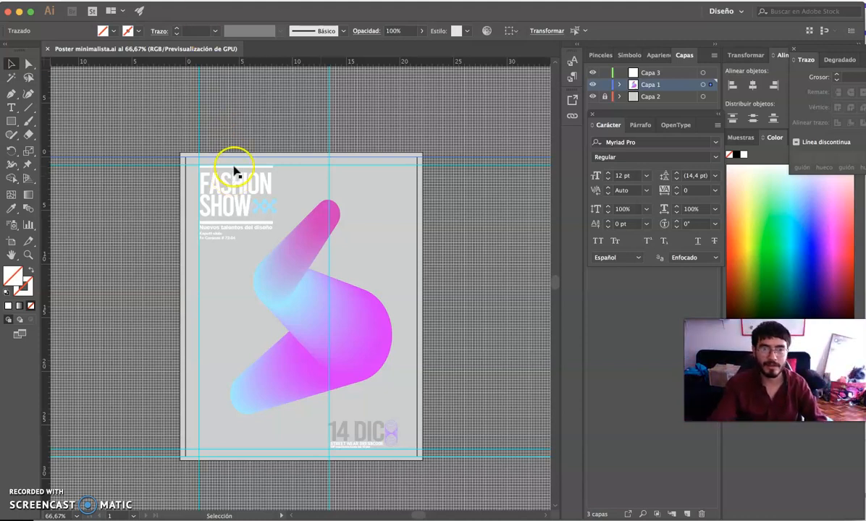
{"action": "scroll", "coordinate": [304, 205], "scroll_direction": "down", "scroll_amount": 2}
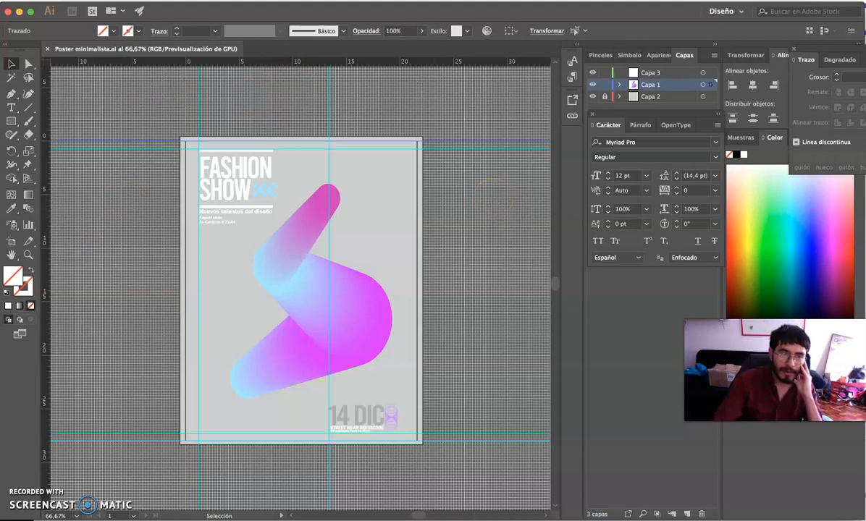
{"action": "left_click", "coordinate": [9, 1]}
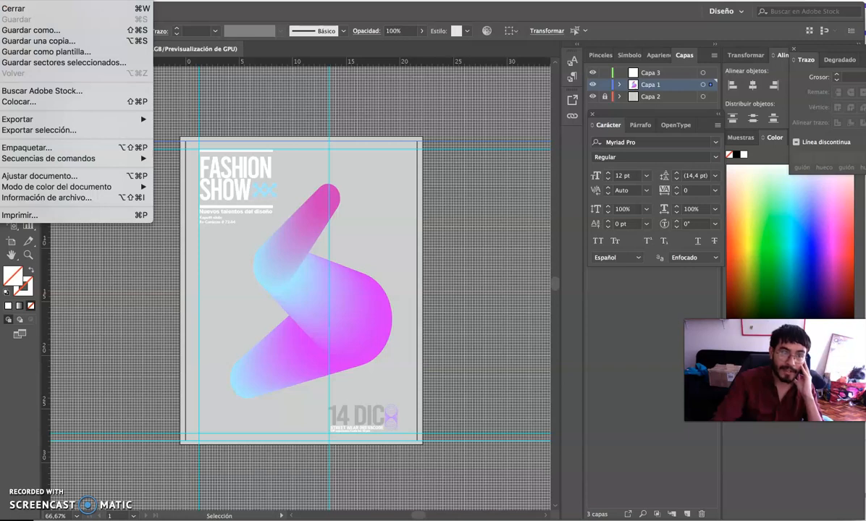
{"action": "key", "text": "Escape"}
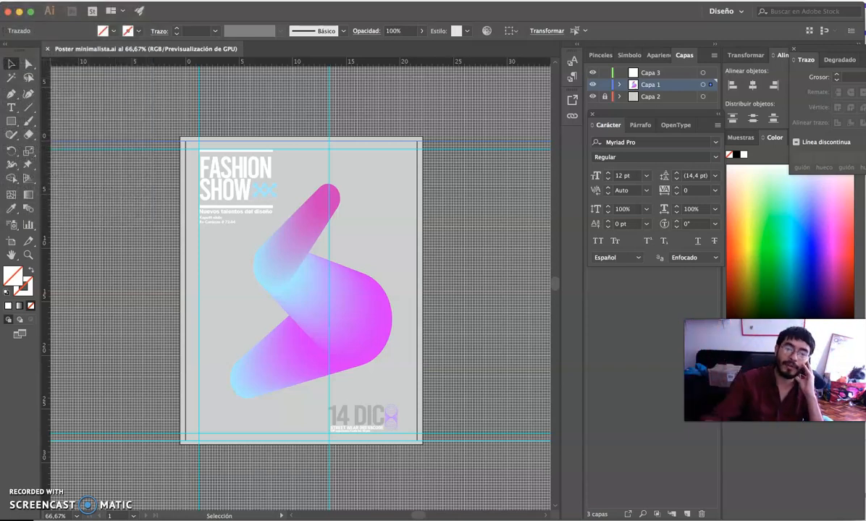
Create a new portrait letter-size (Carta) document named Posters with centimetres as the unit
{"action": "key", "text": "super+n"}
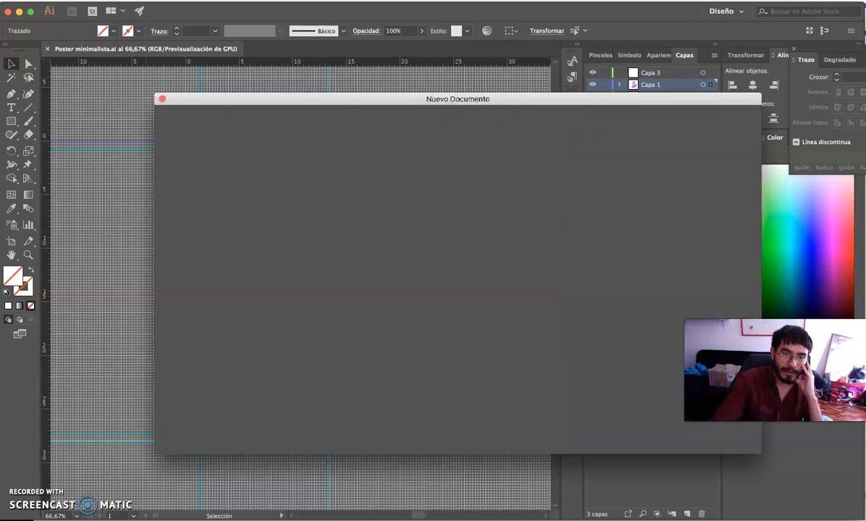
{"action": "left_click_drag", "start_coordinate": [445, 97], "coordinate": [389, 63]}
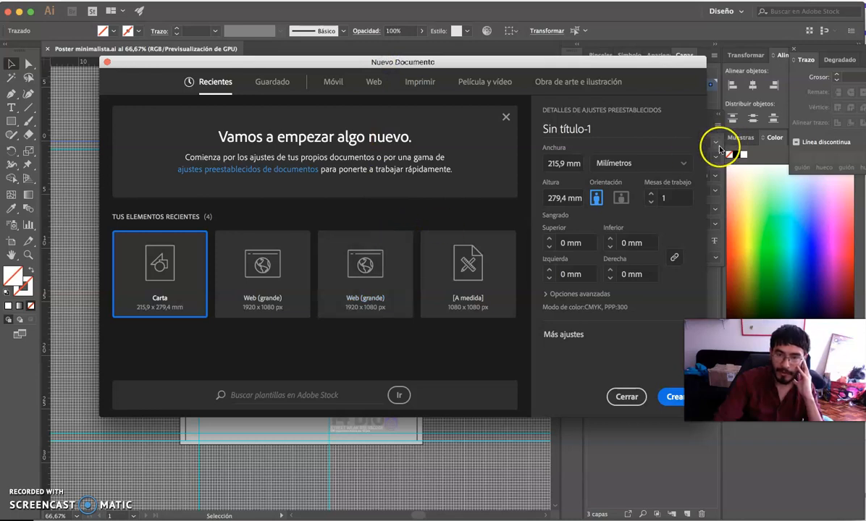
{"action": "left_click", "coordinate": [686, 163]}
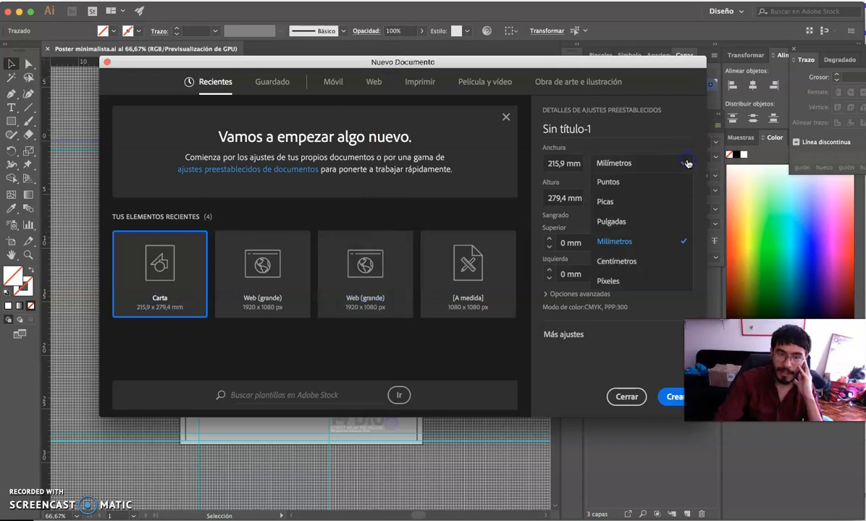
{"action": "left_click", "coordinate": [615, 260]}
{"action": "double_click", "coordinate": [582, 128]}
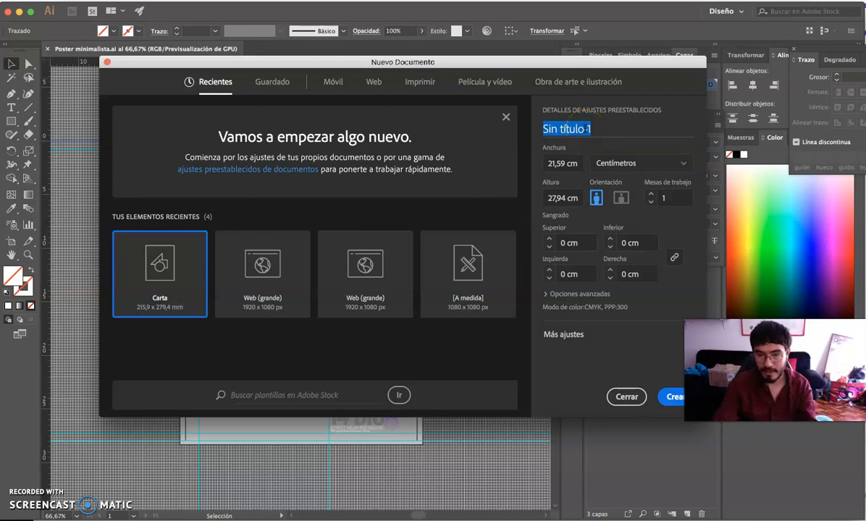
{"action": "type", "text": "Posters"}
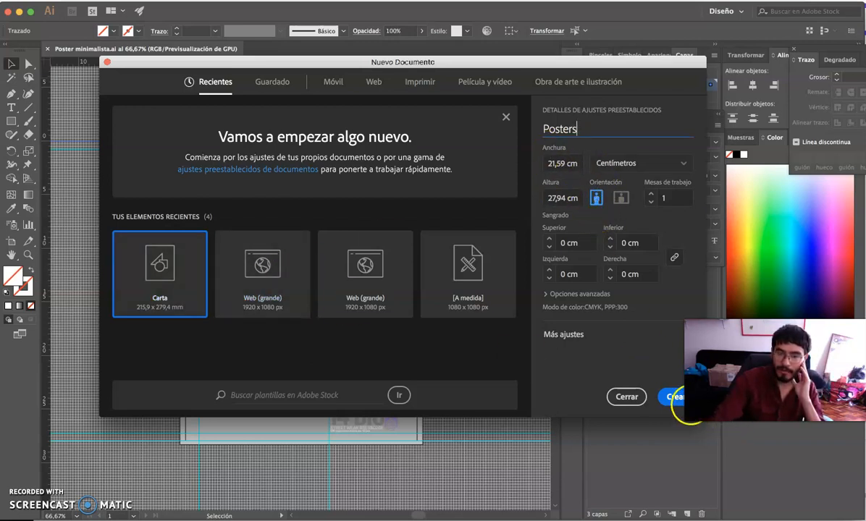
{"action": "left_click", "coordinate": [681, 397]}
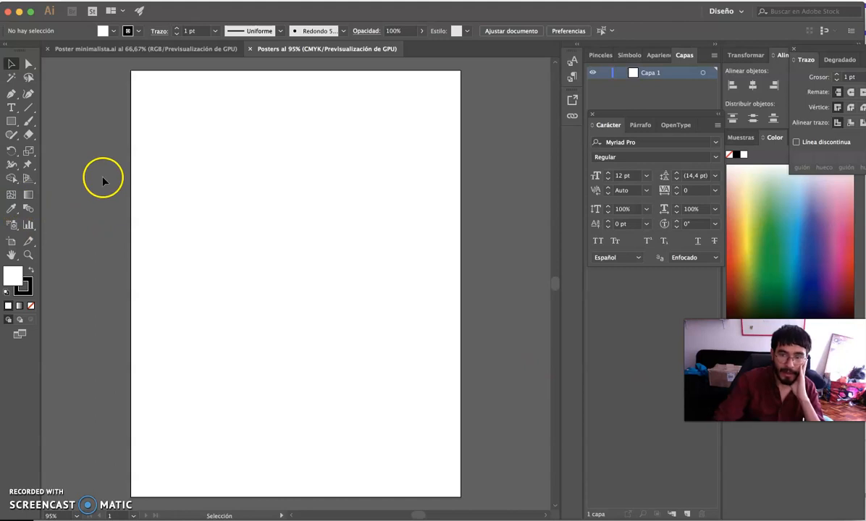
Rearrange the floating panels: collapse Character beside the tools and place Stroke below the layer list so the layers are clear
{"action": "left_click_drag", "start_coordinate": [802, 42], "coordinate": [628, 275]}
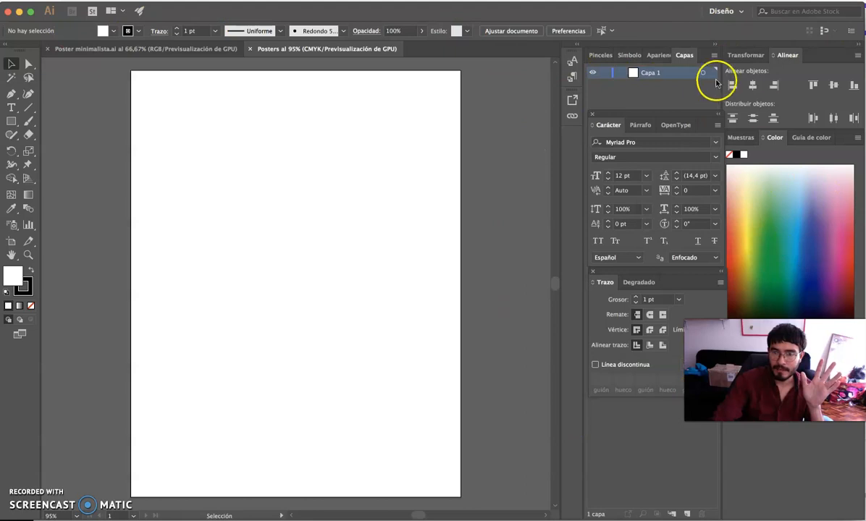
{"action": "left_click", "coordinate": [630, 73]}
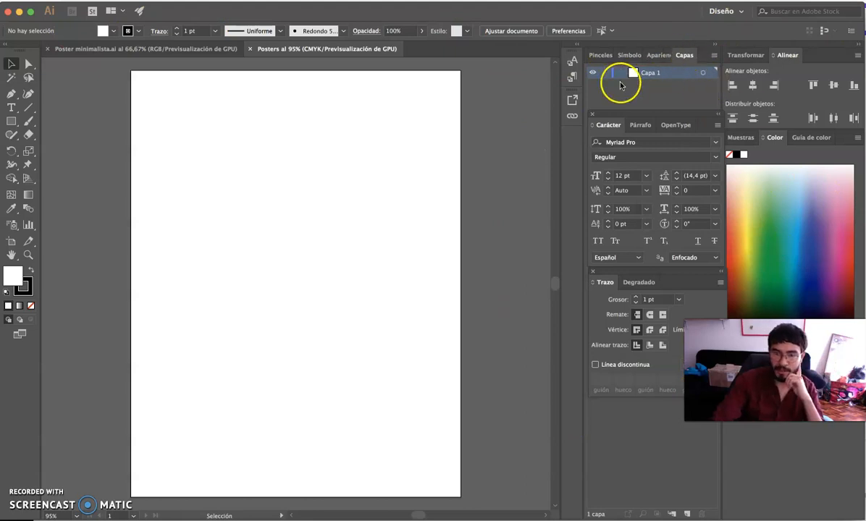
{"action": "left_click_drag", "start_coordinate": [676, 112], "coordinate": [130, 353]}
{"action": "left_click", "coordinate": [177, 351]}
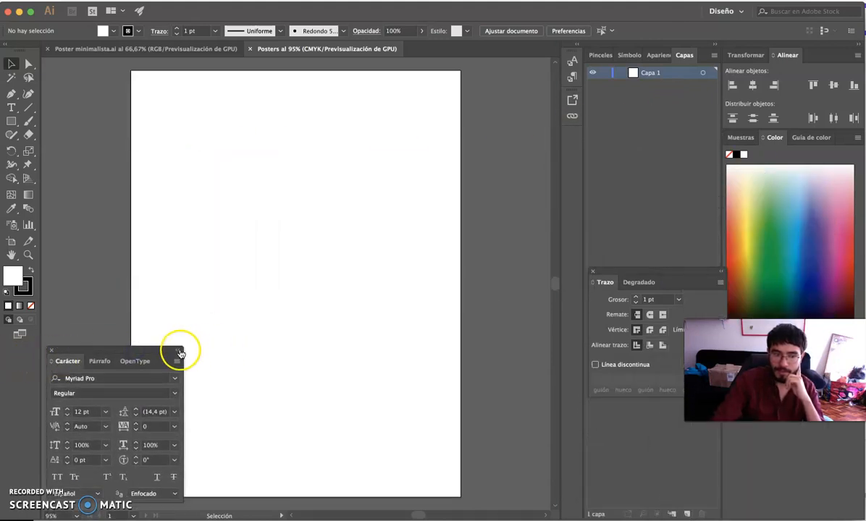
{"action": "left_click", "coordinate": [58, 354]}
{"action": "left_click", "coordinate": [64, 352]}
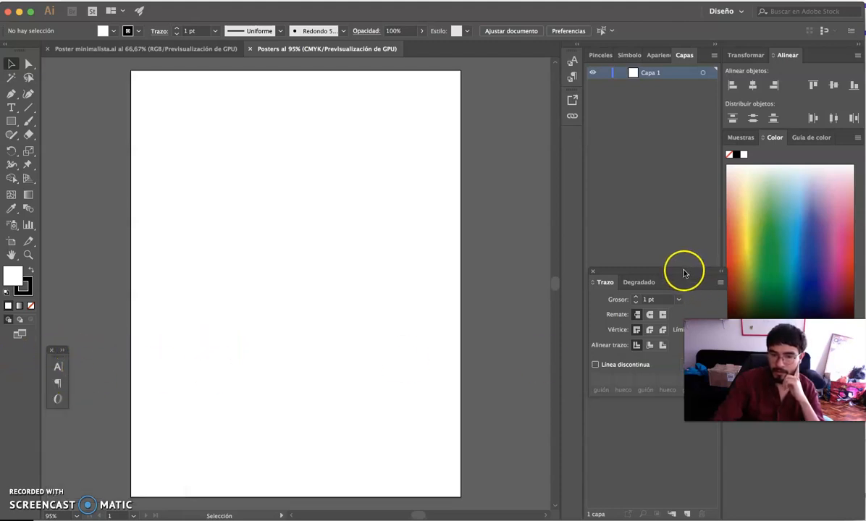
{"action": "left_click_drag", "start_coordinate": [681, 272], "coordinate": [669, 194]}
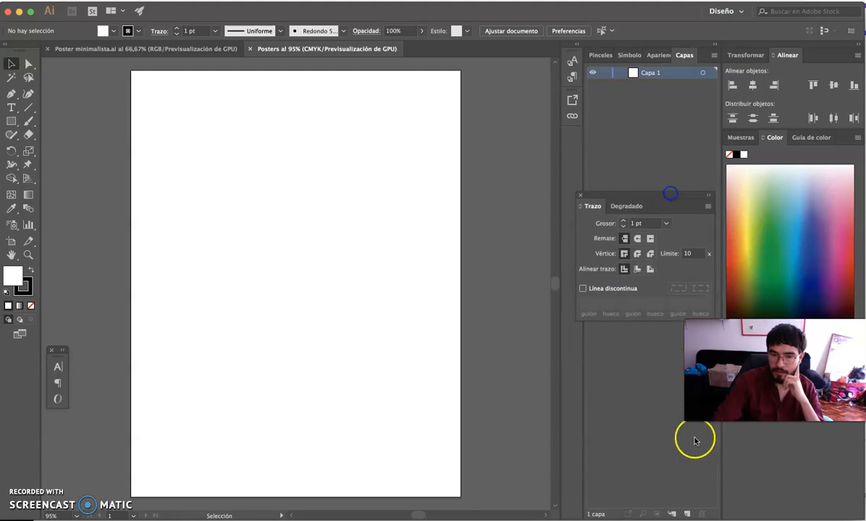
Add four new layers to the document and rename the bottom layer Capa 1 as Fondos
{"action": "left_click", "coordinate": [684, 514]}
{"action": "left_click", "coordinate": [684, 514]}
{"action": "left_click", "coordinate": [685, 514]}
{"action": "left_click", "coordinate": [685, 514]}
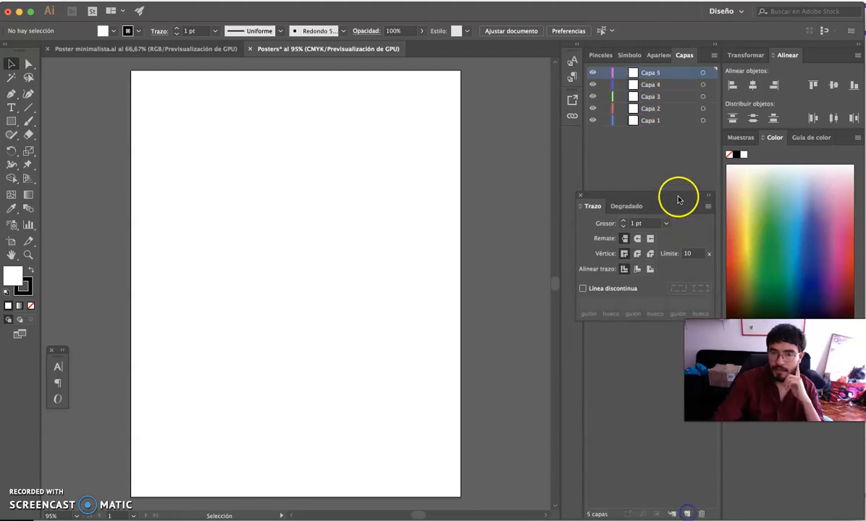
{"action": "double_click", "coordinate": [645, 121]}
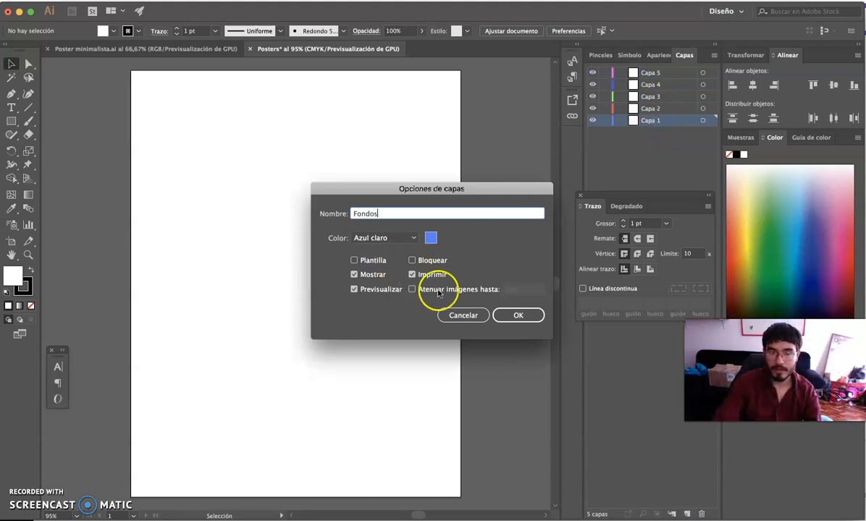
{"action": "left_click", "coordinate": [520, 315]}
Draw a rectangle on layer Capa 2 covering the whole artboard and slightly overlapping its edges on all sides
{"action": "double_click", "coordinate": [652, 108]}
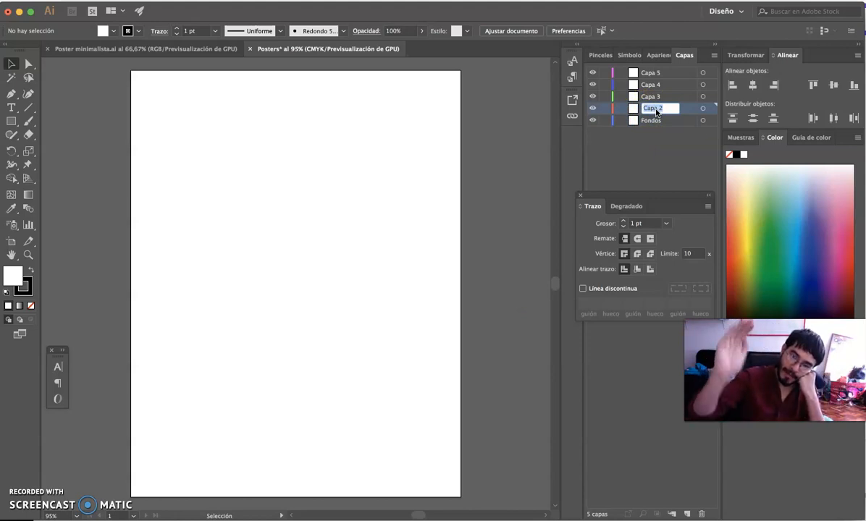
{"action": "left_click", "coordinate": [11, 121]}
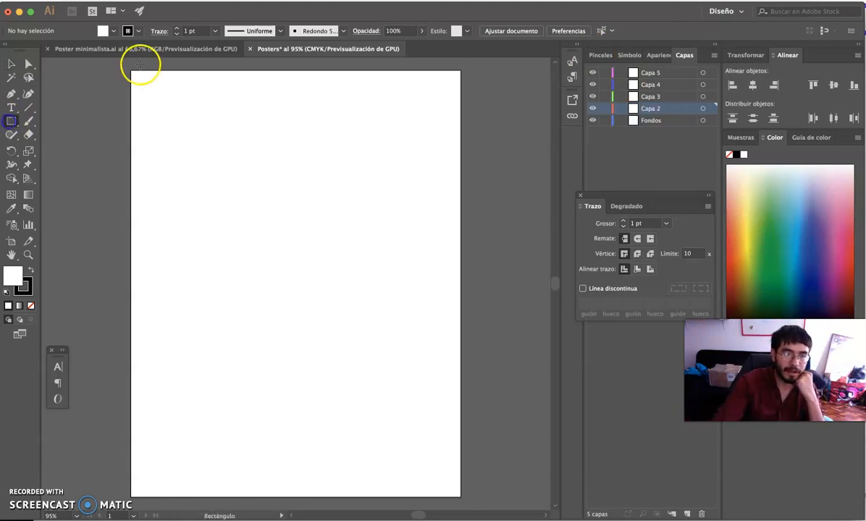
{"action": "mouse_move", "coordinate": [128, 65]}
{"action": "left_mouse_down"}
{"action": "mouse_move", "coordinate": [179, 154]}
{"action": "mouse_move", "coordinate": [428, 347]}
{"action": "mouse_move", "coordinate": [480, 469]}
{"action": "mouse_move", "coordinate": [476, 509]}
{"action": "mouse_move", "coordinate": [465, 504]}
{"action": "left_mouse_up"}
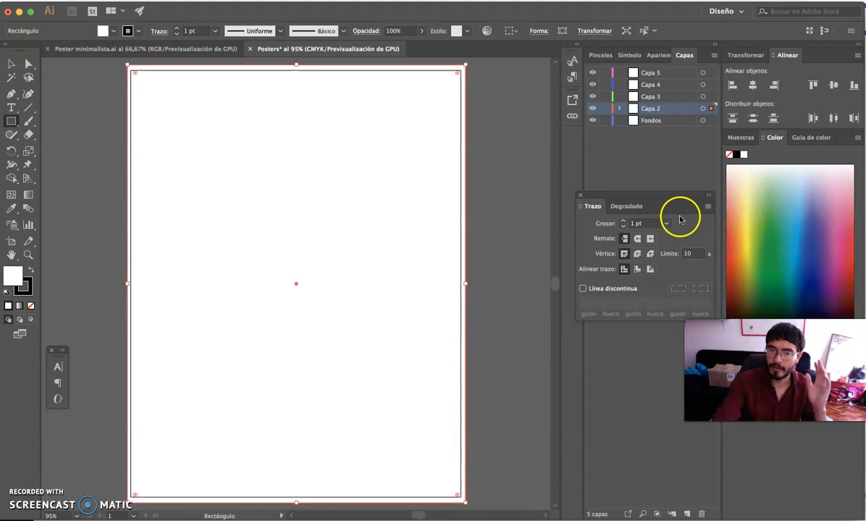
{"action": "left_click_drag", "start_coordinate": [686, 196], "coordinate": [660, 157]}
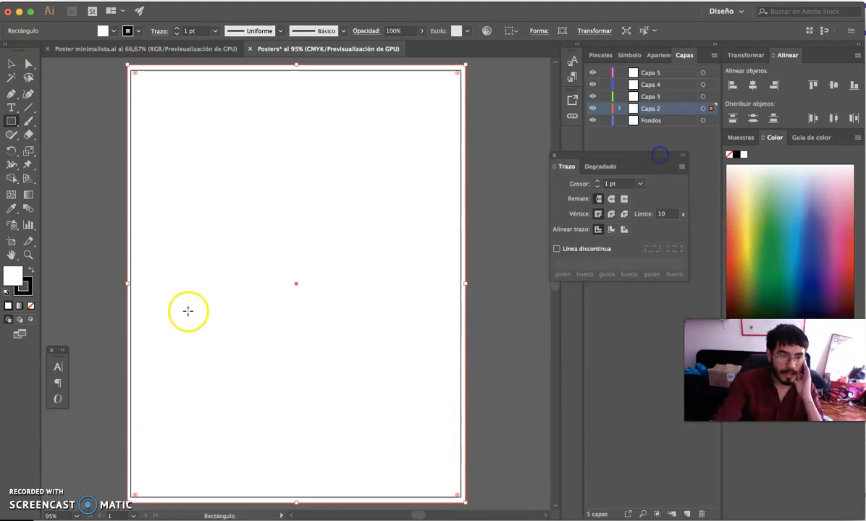
Fill the background rectangle with grey A4A5A5
{"action": "double_click", "coordinate": [10, 275]}
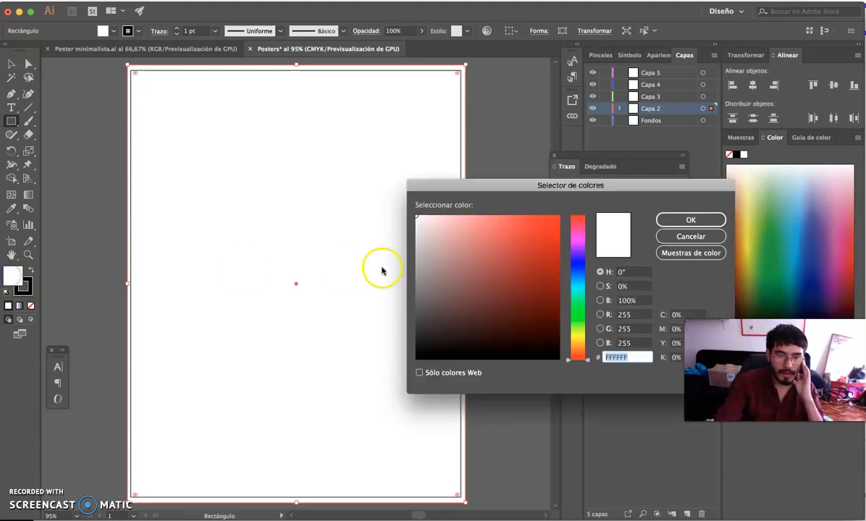
{"action": "left_click", "coordinate": [579, 290]}
{"action": "left_click_drag", "start_coordinate": [580, 290], "coordinate": [579, 284]}
{"action": "left_click", "coordinate": [419, 265]}
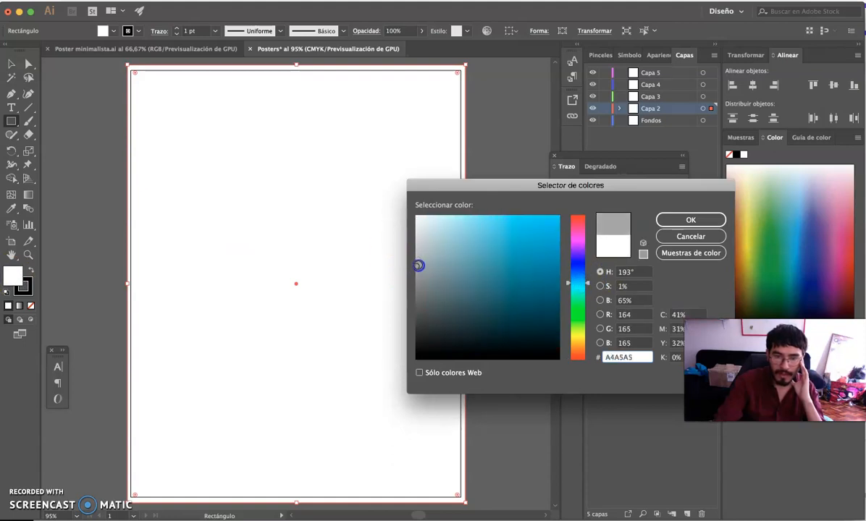
{"action": "left_click", "coordinate": [689, 220]}
Compare the background with the Poster minimalista document, refill the rectangle in Posters with a lighter neutral grey, and deselect it
{"action": "left_click", "coordinate": [193, 48]}
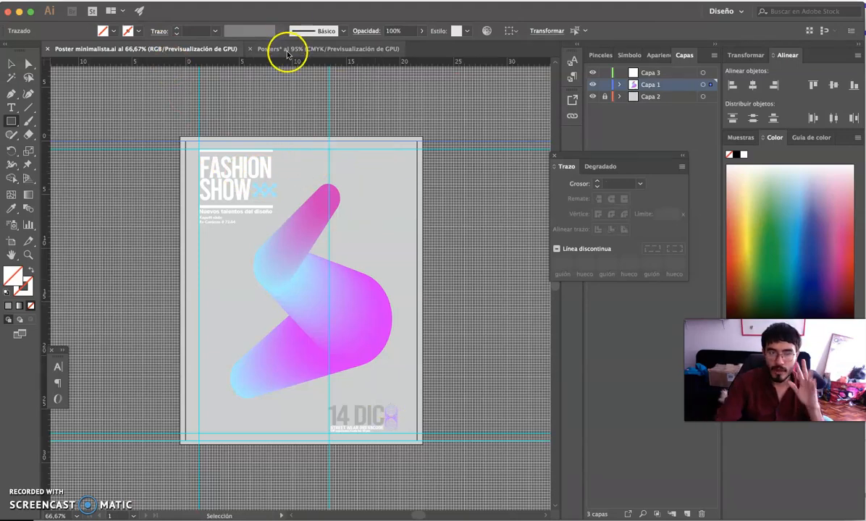
{"action": "left_click", "coordinate": [287, 49]}
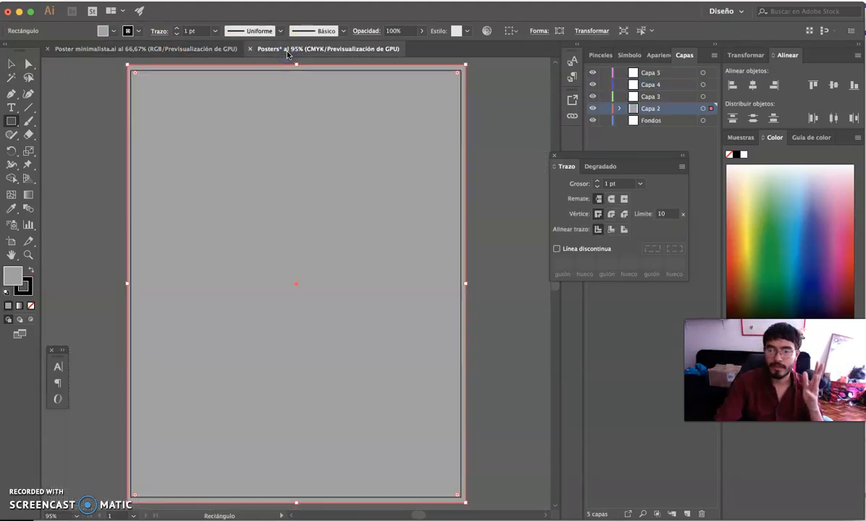
{"action": "left_click", "coordinate": [286, 63]}
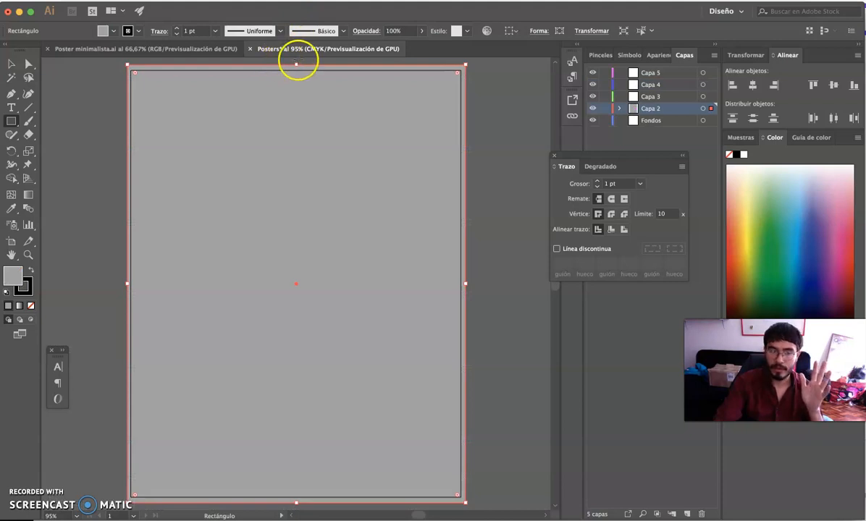
{"action": "left_click", "coordinate": [166, 49]}
{"action": "left_click", "coordinate": [312, 48]}
{"action": "left_click", "coordinate": [16, 276]}
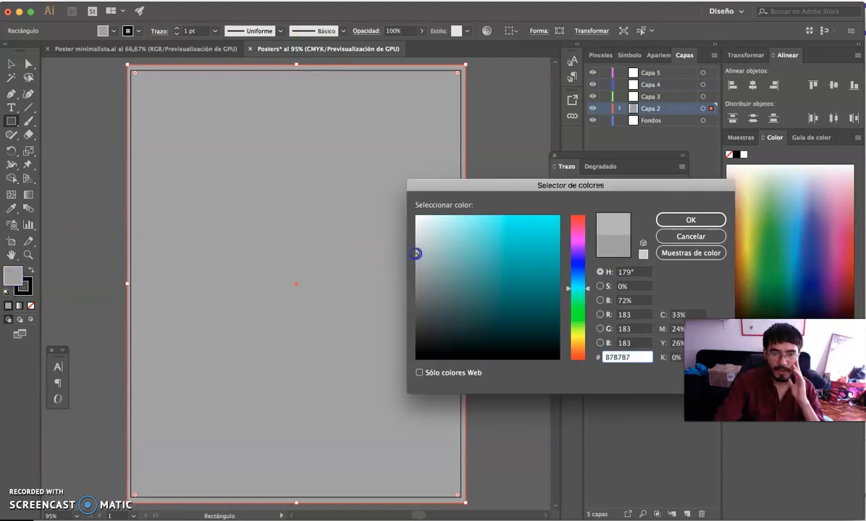
{"action": "left_click", "coordinate": [691, 219]}
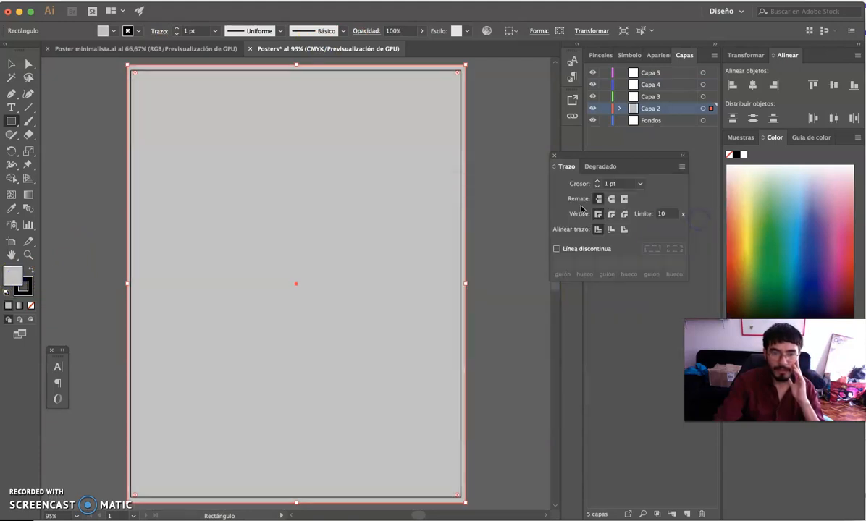
{"action": "left_click", "coordinate": [11, 64]}
{"action": "left_click", "coordinate": [468, 180]}
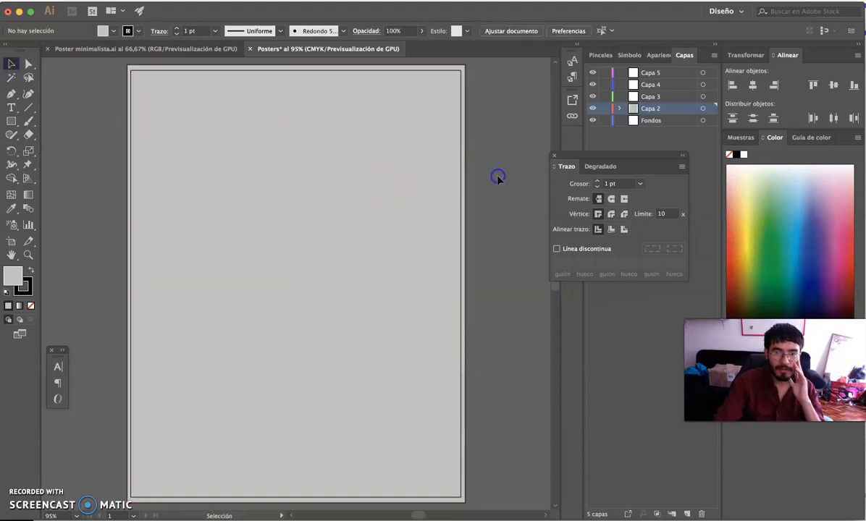
Move layer Capa 2 below Fondos to the bottom of the layer stack and rename it Fondo
{"action": "left_click", "coordinate": [651, 110]}
{"action": "left_click_drag", "start_coordinate": [651, 113], "coordinate": [653, 129]}
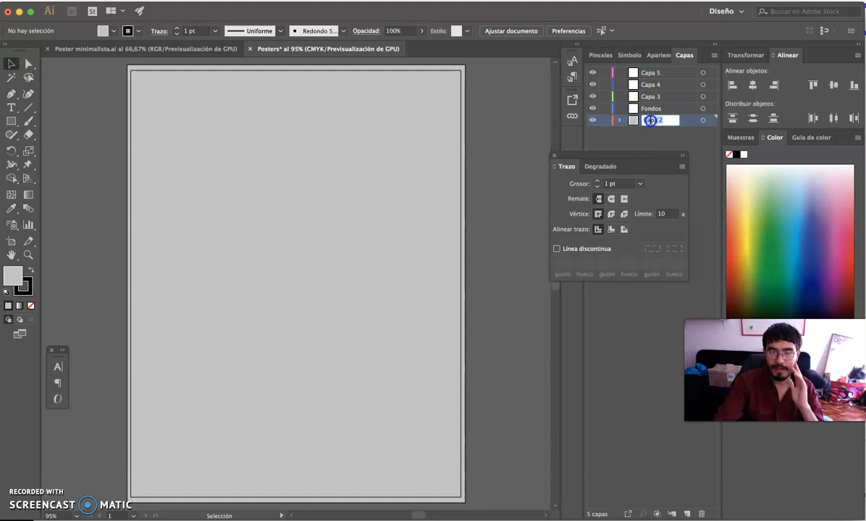
{"action": "double_click", "coordinate": [651, 114]}
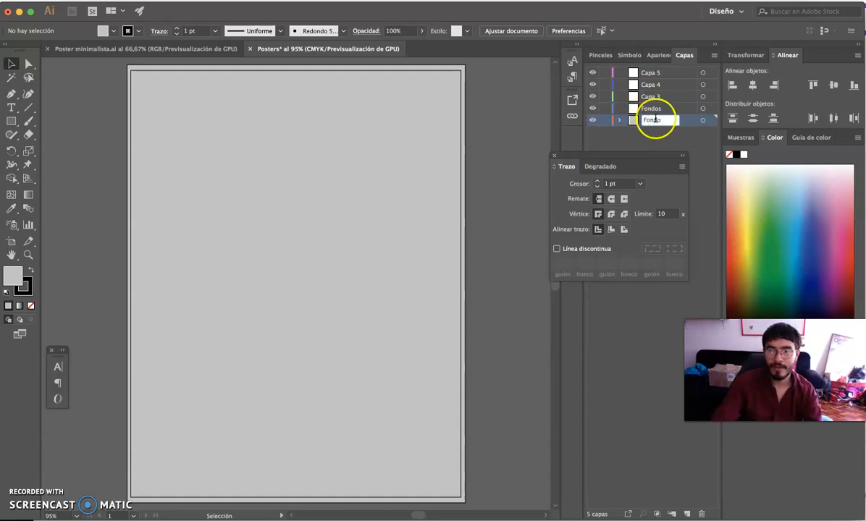
Rename layer Fondos as Forma geométrica, Capa 3 as Texto 1 and Capa 4 as Texto 2
{"action": "left_click", "coordinate": [667, 114]}
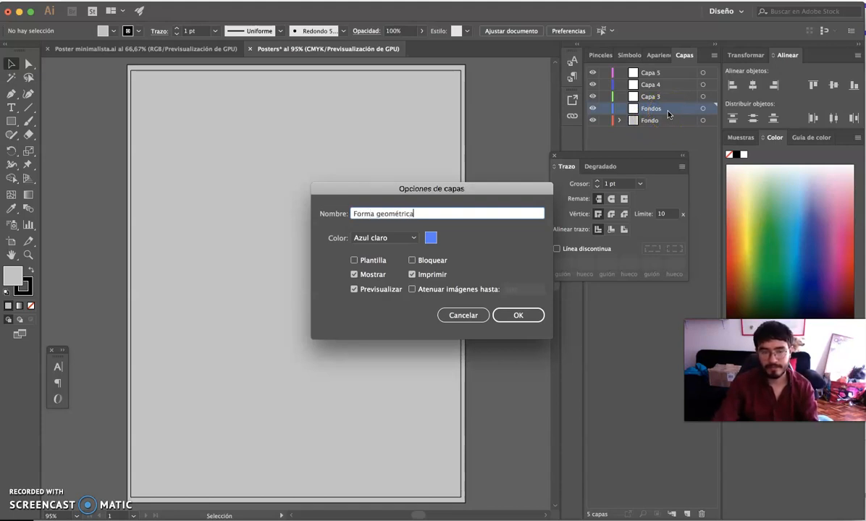
{"action": "left_click", "coordinate": [516, 315]}
{"action": "left_click", "coordinate": [660, 98]}
{"action": "double_click", "coordinate": [660, 97]}
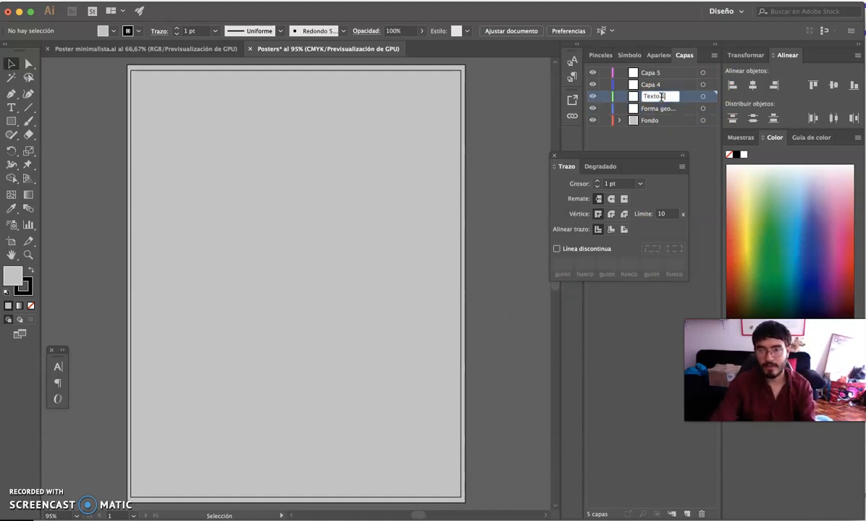
{"action": "type", "text": "Texto 1"}
{"action": "double_click", "coordinate": [655, 85]}
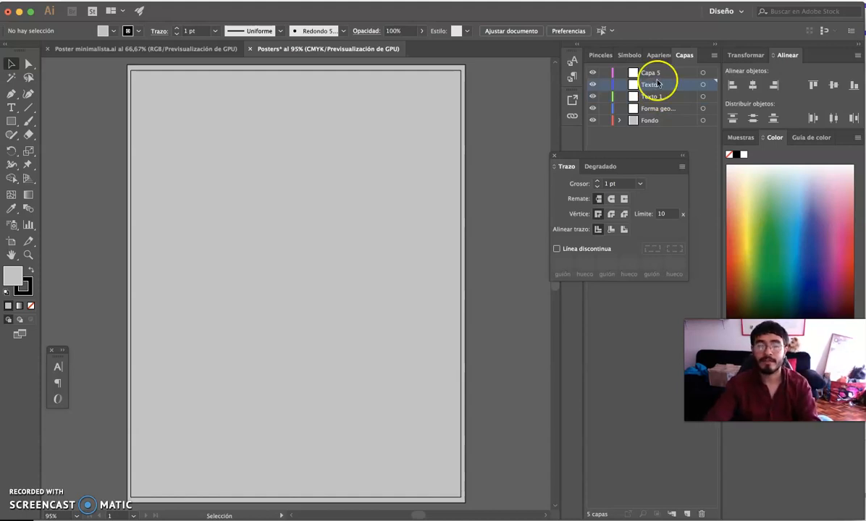
Draw a circle about 3.56 cm in diameter near the artboard's lower-left corner on layer Texto 2
{"action": "left_click", "coordinate": [11, 136]}
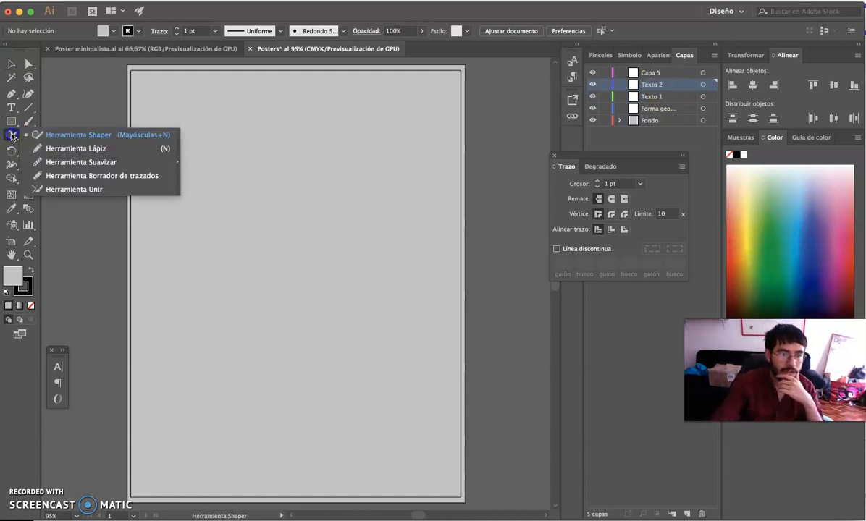
{"action": "left_click", "coordinate": [11, 122]}
{"action": "left_click", "coordinate": [78, 148]}
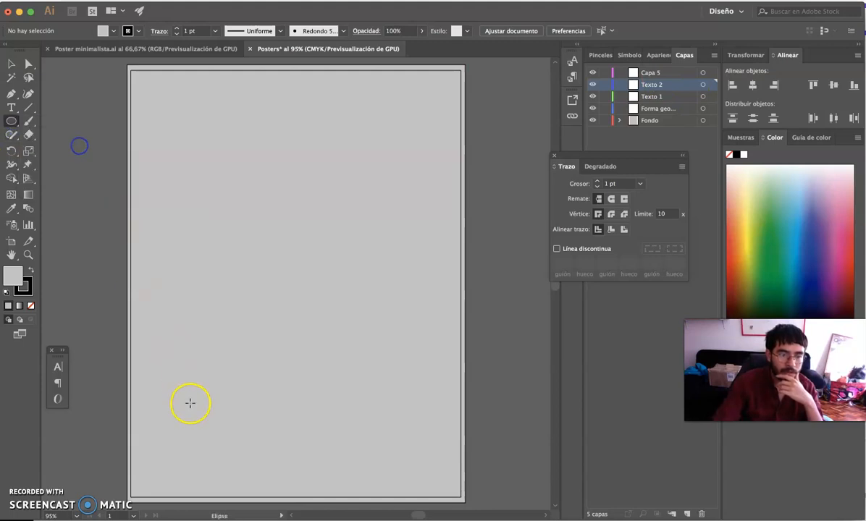
{"action": "left_click_drag", "start_coordinate": [153, 410], "coordinate": [210, 465]}
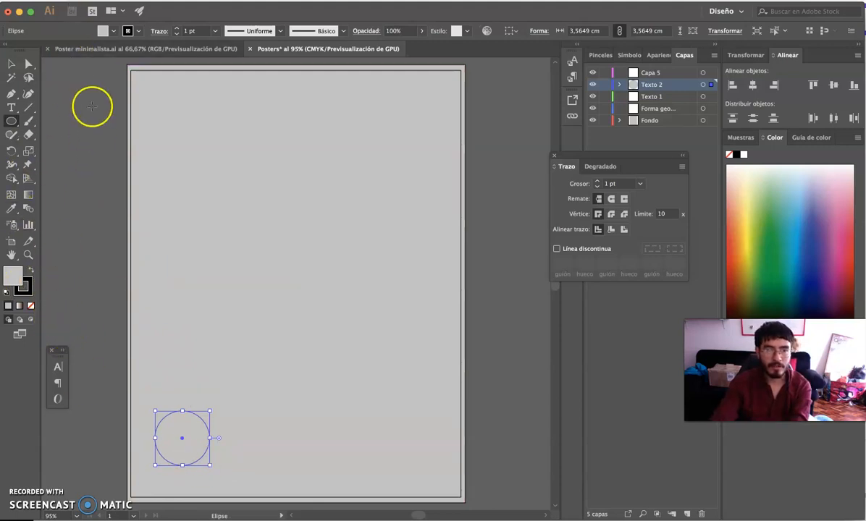
Remove the circle's stroke and fill it with a bright pink
{"action": "left_click", "coordinate": [138, 32]}
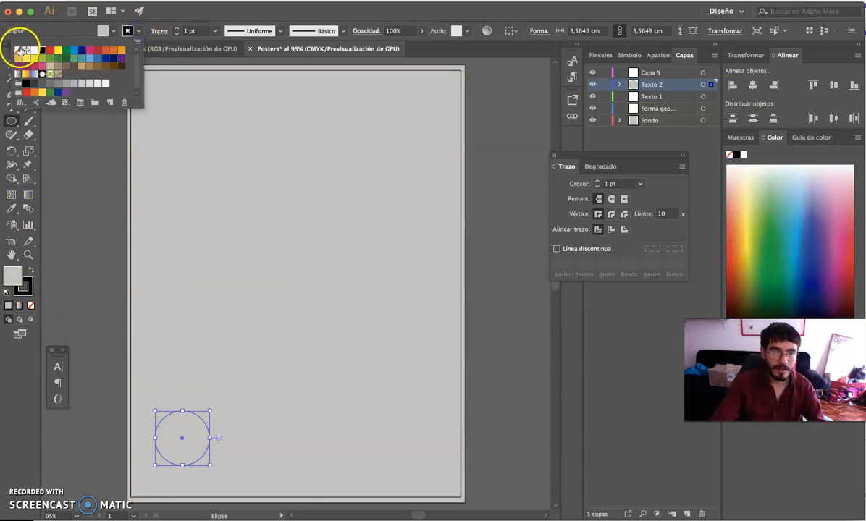
{"action": "left_click", "coordinate": [18, 50]}
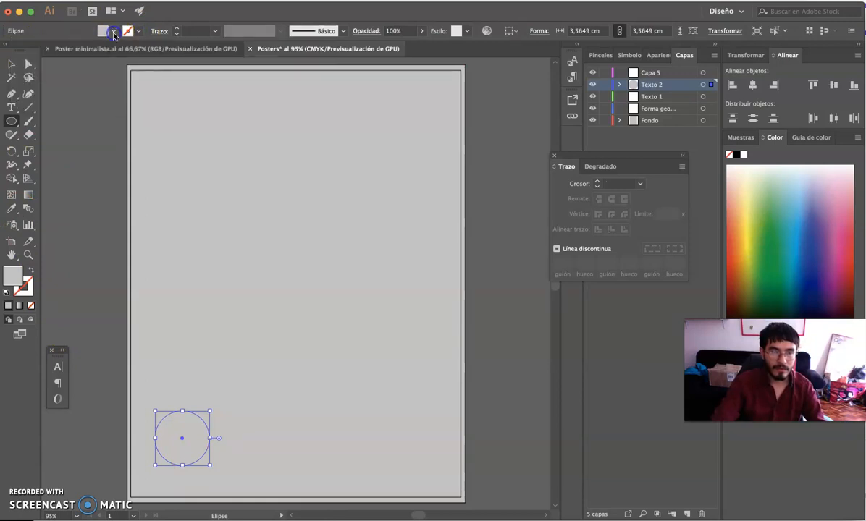
{"action": "double_click", "coordinate": [13, 278]}
{"action": "left_click_drag", "start_coordinate": [574, 276], "coordinate": [583, 240]}
{"action": "left_click_drag", "start_coordinate": [513, 215], "coordinate": [493, 212]}
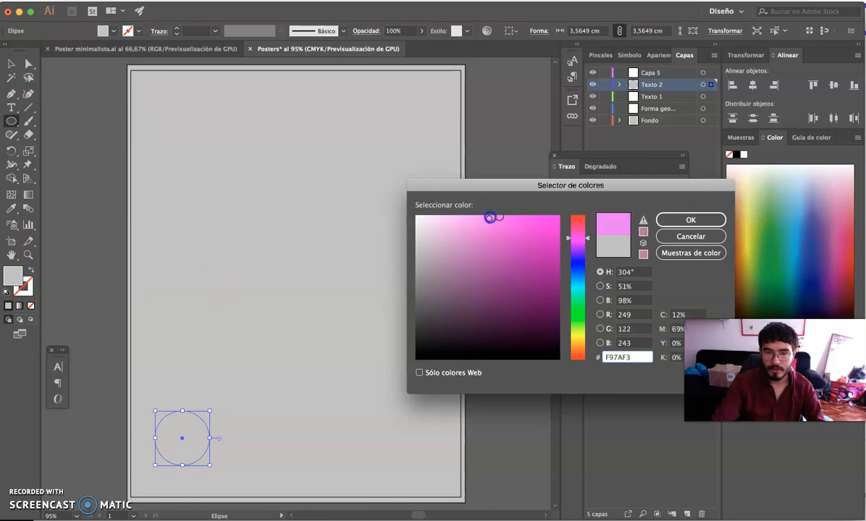
{"action": "left_click", "coordinate": [706, 221]}
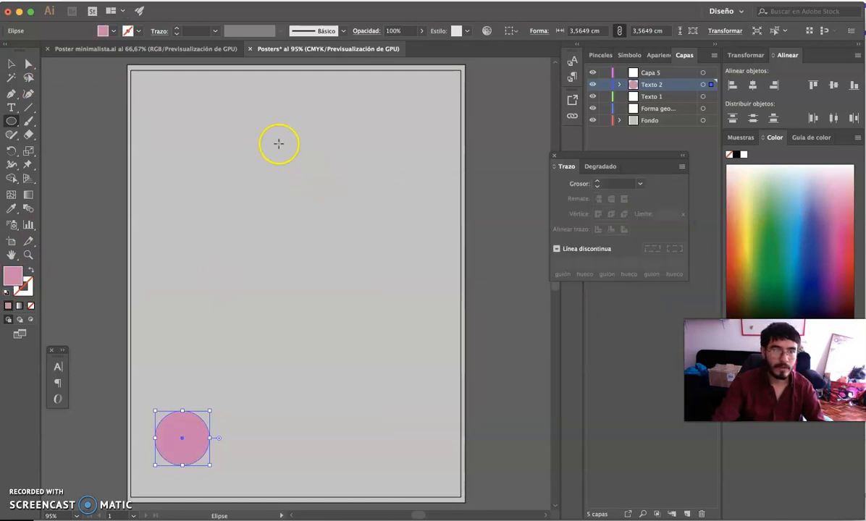
Switch the document's color mode to RGB and refill the circle with a lighter pink
{"action": "left_click", "coordinate": [9, 0]}
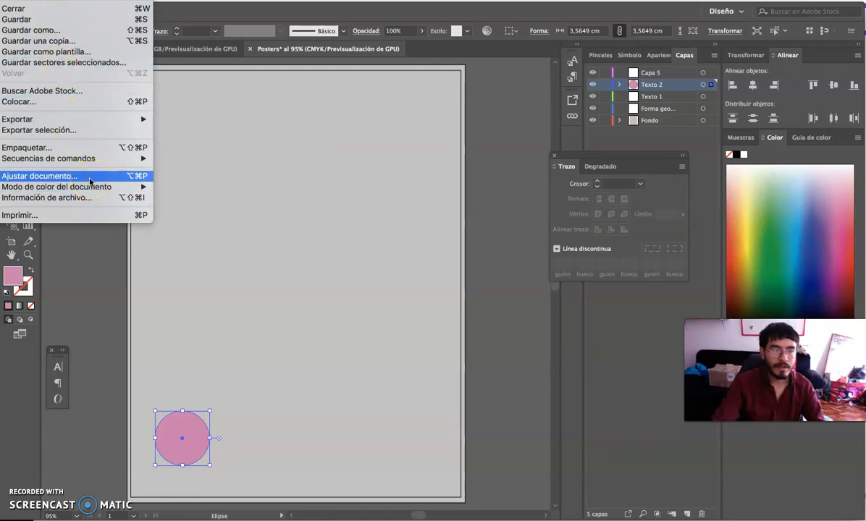
{"action": "mouse_move", "coordinate": [93, 187]}
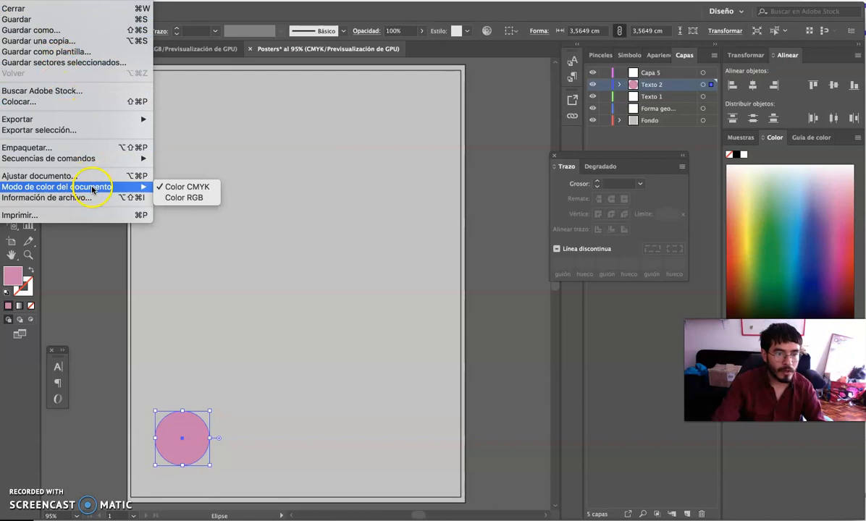
{"action": "left_click", "coordinate": [199, 199]}
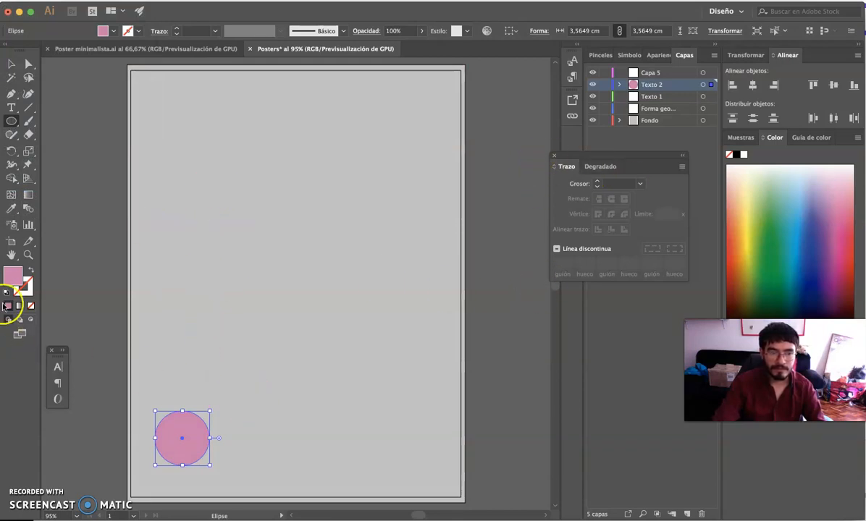
{"action": "double_click", "coordinate": [16, 278]}
{"action": "left_click_drag", "start_coordinate": [469, 223], "coordinate": [468, 217]}
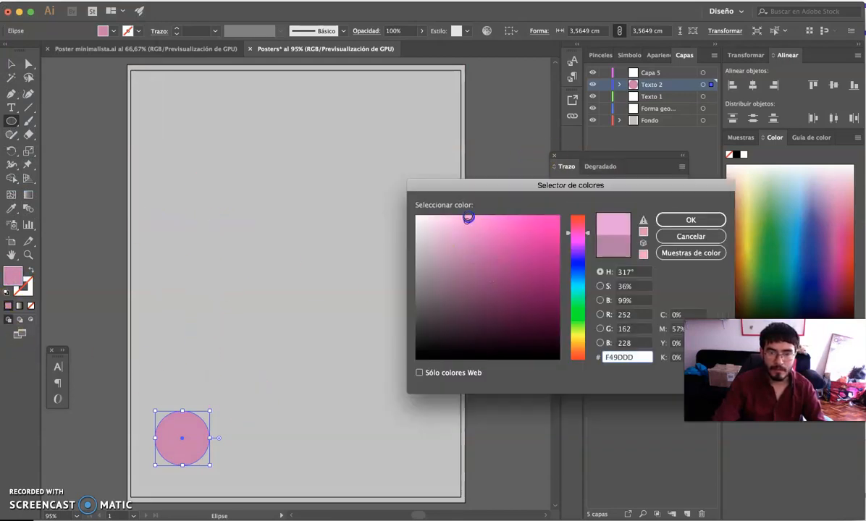
{"action": "left_click", "coordinate": [673, 221]}
Duplicate the pink circle, resize the copies to about 6.93 cm and 2.56 cm, and spread the three circles across the artboard
{"action": "left_click", "coordinate": [13, 65]}
{"action": "left_click", "coordinate": [498, 286]}
{"action": "left_click", "coordinate": [115, 483]}
{"action": "left_click_drag", "start_coordinate": [187, 444], "coordinate": [192, 443]}
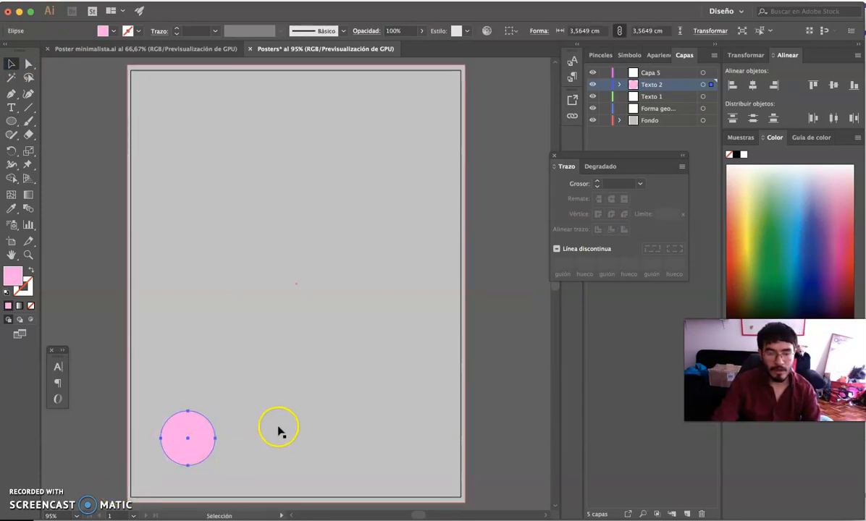
{"action": "key", "text": "ctrl+c"}
{"action": "key", "text": "ctrl+v"}
{"action": "left_click_drag", "start_coordinate": [323, 311], "coordinate": [386, 361]}
{"action": "left_click_drag", "start_coordinate": [351, 335], "coordinate": [390, 384]}
{"action": "left_click_drag", "start_coordinate": [205, 431], "coordinate": [225, 404]}
{"action": "left_click_drag", "start_coordinate": [367, 352], "coordinate": [358, 272]}
{"action": "left_click_drag", "start_coordinate": [246, 277], "coordinate": [255, 216]}
{"action": "left_click_drag", "start_coordinate": [230, 418], "coordinate": [236, 354]}
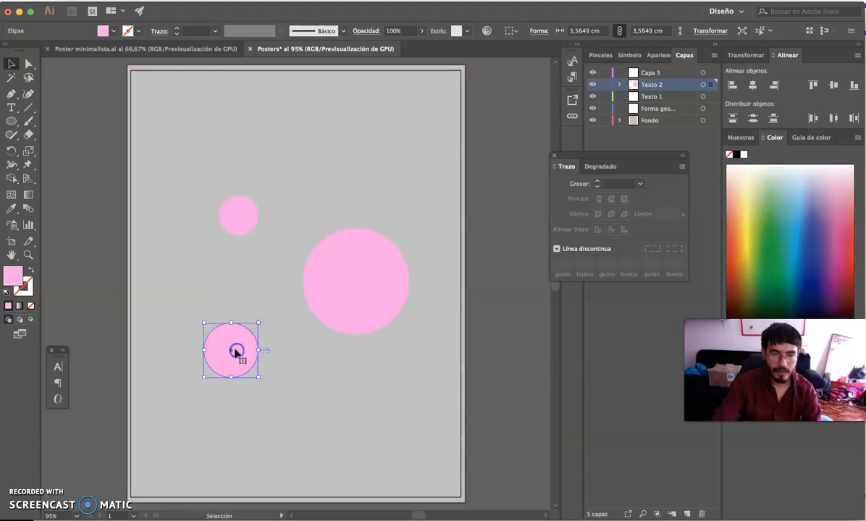
Duplicate the lower-left circle and place the copy above the large circle near the artboard's upper edge
{"action": "key", "text": "super+c"}
{"action": "key", "text": "super+v"}
{"action": "left_click_drag", "start_coordinate": [298, 297], "coordinate": [351, 169]}
Enlarge the smallest circle and the large circle slightly, and shrink the topmost circle to about 2.27 cm
{"action": "left_click", "coordinate": [250, 225]}
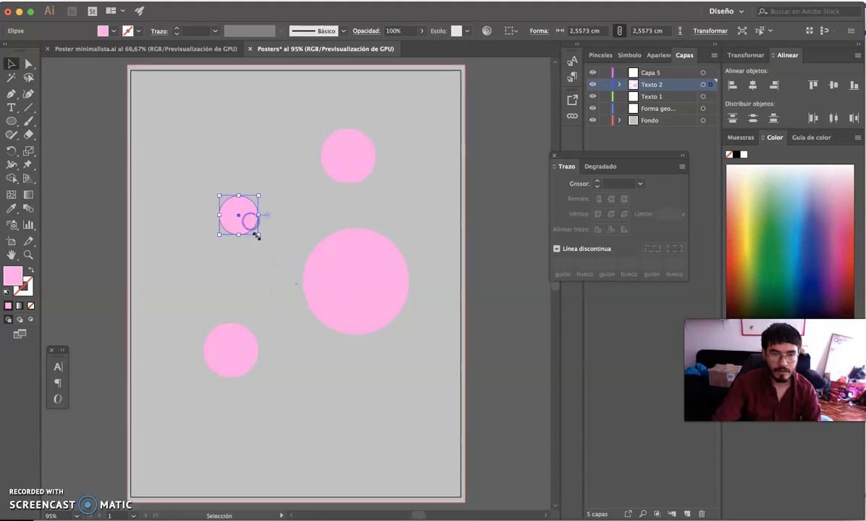
{"action": "left_click_drag", "start_coordinate": [258, 235], "coordinate": [277, 253]}
{"action": "left_click", "coordinate": [360, 292]}
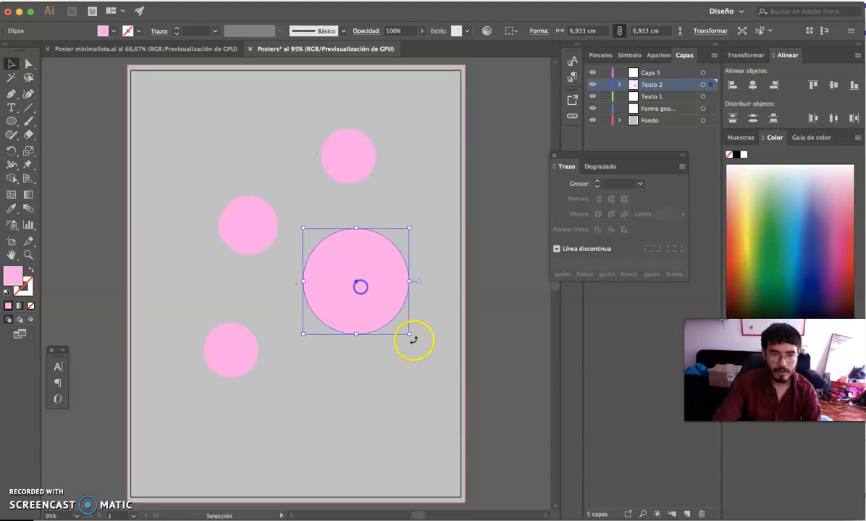
{"action": "left_click_drag", "start_coordinate": [410, 334], "coordinate": [432, 357]}
{"action": "left_click", "coordinate": [362, 156]}
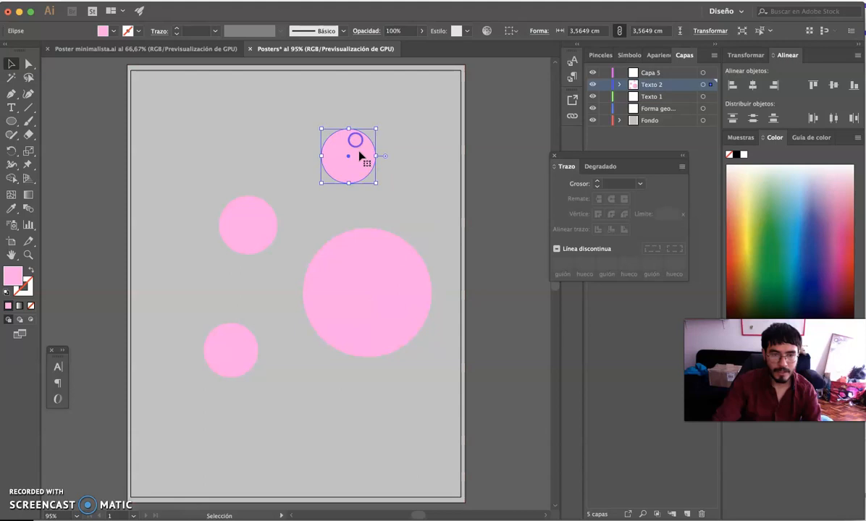
{"action": "left_click_drag", "start_coordinate": [375, 184], "coordinate": [361, 160]}
Reposition the four circles individually, lowering the bottom one and shifting the other three slightly left
{"action": "left_click_drag", "start_coordinate": [243, 341], "coordinate": [229, 376]}
{"action": "left_click_drag", "start_coordinate": [371, 327], "coordinate": [356, 330]}
{"action": "left_click_drag", "start_coordinate": [270, 236], "coordinate": [265, 242]}
{"action": "left_click_drag", "start_coordinate": [362, 169], "coordinate": [354, 162]}
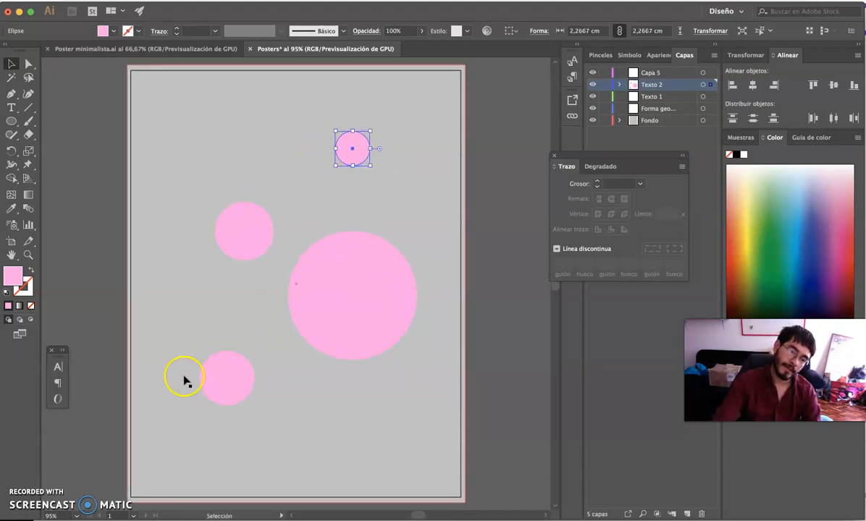
Lock the Fondo layer and move all four circles together slightly down and to the left
{"action": "left_click", "coordinate": [205, 149]}
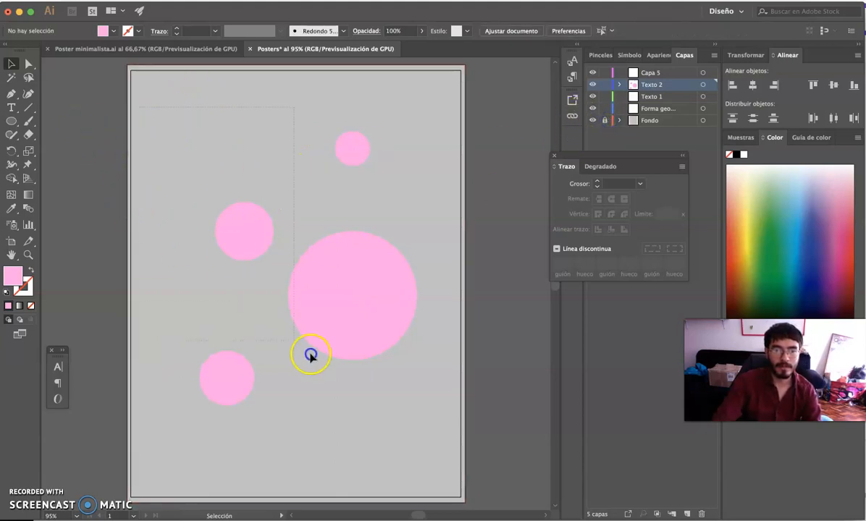
{"action": "left_click_drag", "start_coordinate": [309, 355], "coordinate": [418, 413]}
{"action": "left_click_drag", "start_coordinate": [361, 324], "coordinate": [350, 339]}
{"action": "left_click", "coordinate": [104, 177]}
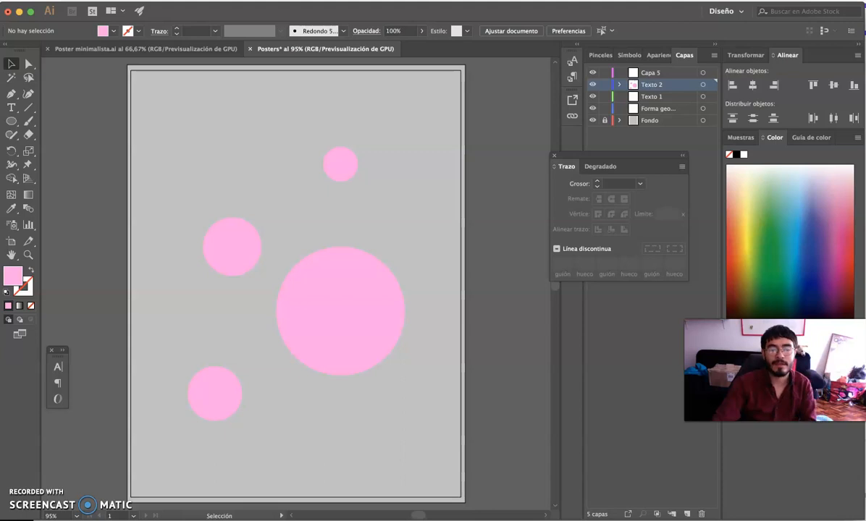
Show the document grid and hide the Fondo layer so the grid lies behind the circles
{"action": "left_click", "coordinate": [255, 0]}
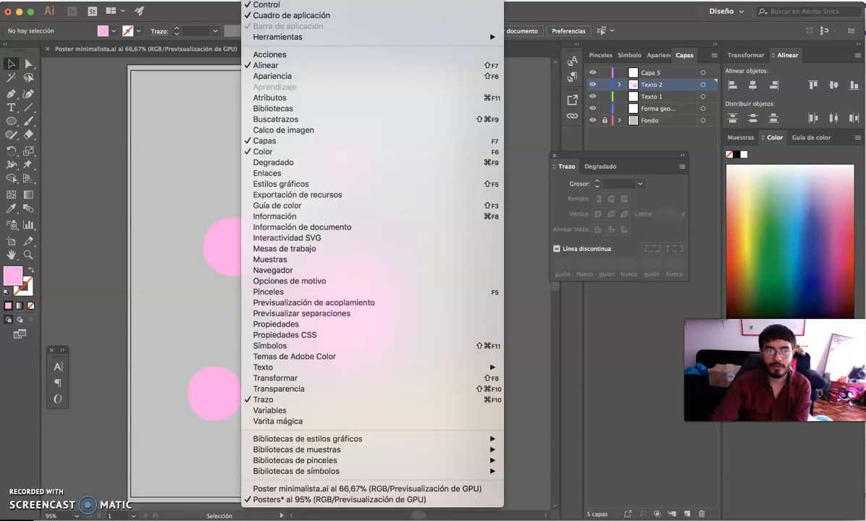
{"action": "mouse_move", "coordinate": [229, 0]}
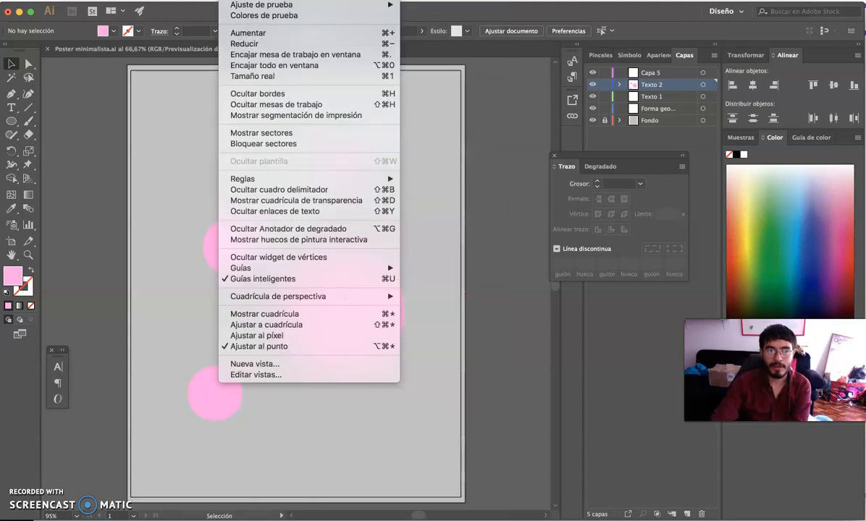
{"action": "left_click", "coordinate": [275, 316]}
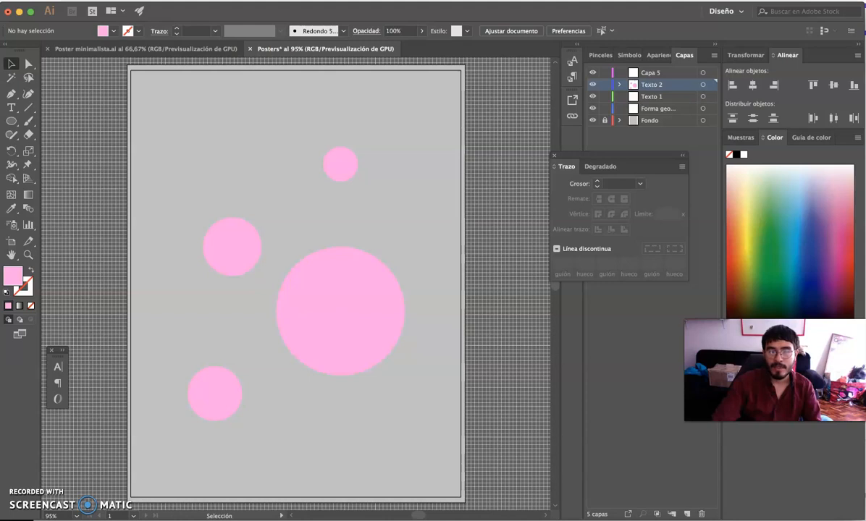
{"action": "left_click", "coordinate": [592, 121]}
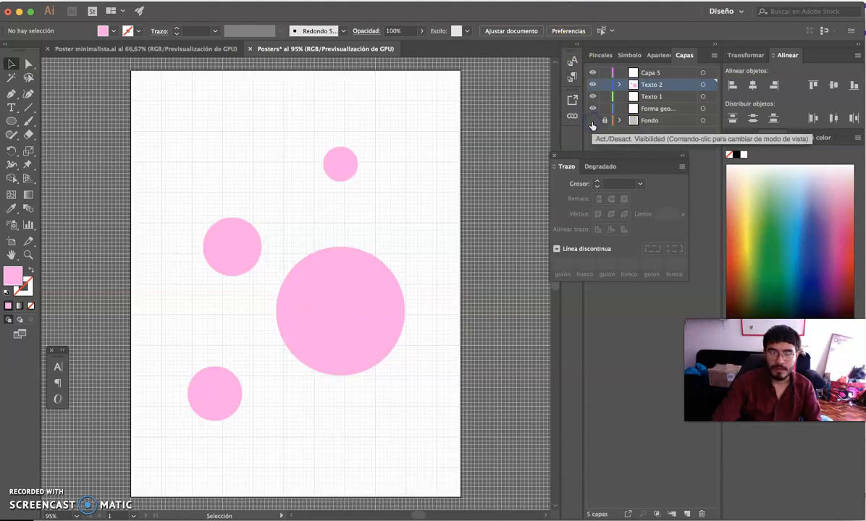
{"action": "left_click", "coordinate": [592, 121]}
{"action": "left_click", "coordinate": [592, 121]}
{"action": "left_click", "coordinate": [357, 153]}
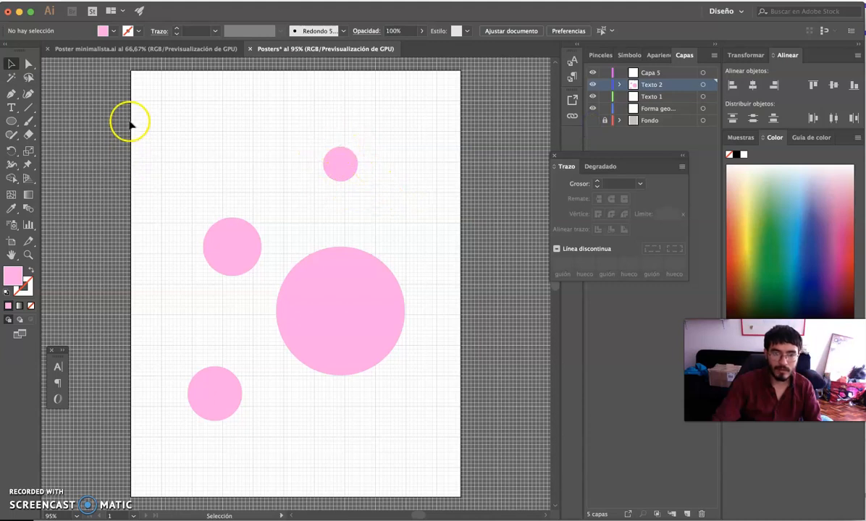
Turn on snapping to the grid and draw a pink square spanning two by two major grid divisions near the artboard's upper-left corner
{"action": "left_click", "coordinate": [229, 1]}
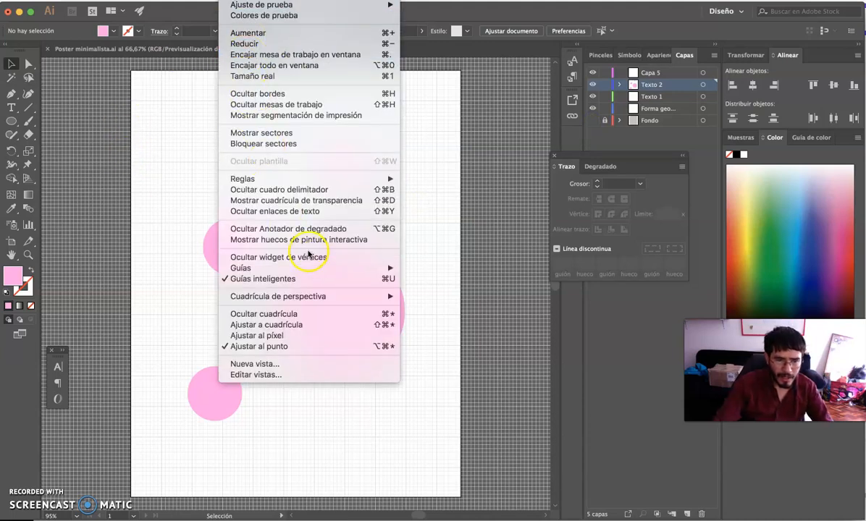
{"action": "left_click", "coordinate": [319, 328]}
{"action": "left_click", "coordinate": [11, 121]}
{"action": "left_click_drag", "start_coordinate": [12, 121], "coordinate": [85, 120]}
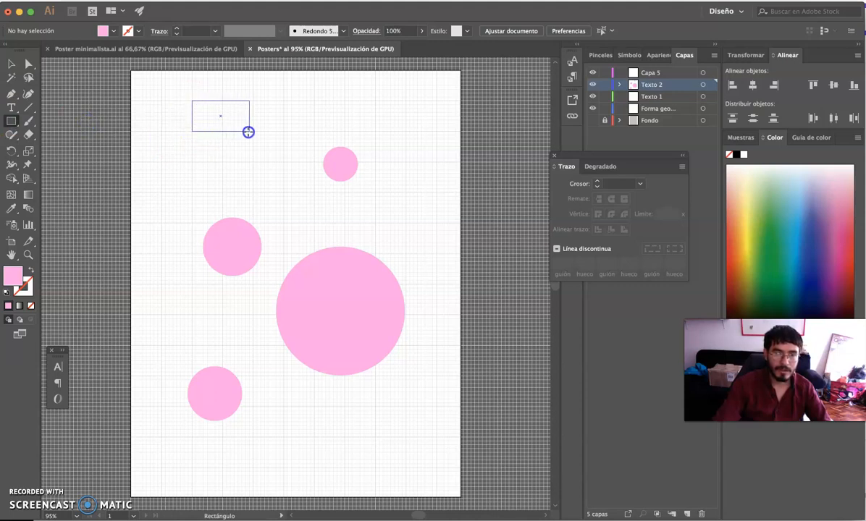
{"action": "mouse_move", "coordinate": [250, 132]}
{"action": "left_mouse_down"}
{"action": "mouse_move", "coordinate": [252, 163]}
{"action": "mouse_move", "coordinate": [186, 142]}
{"action": "left_mouse_up"}
{"action": "left_click", "coordinate": [11, 63]}
{"action": "left_click", "coordinate": [84, 113]}
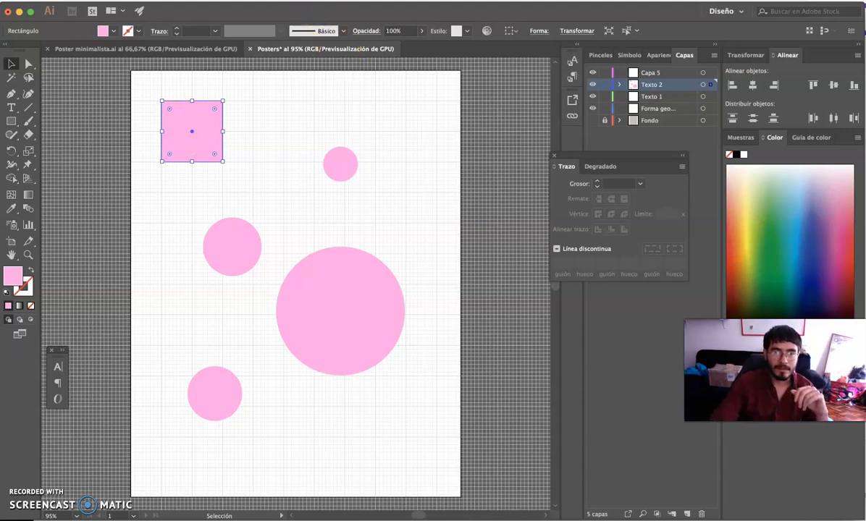
Show the rulers and place a horizontal guide about 1 cm below the artboard's upper edge
{"action": "left_click", "coordinate": [231, 0]}
{"action": "mouse_move", "coordinate": [305, 178]}
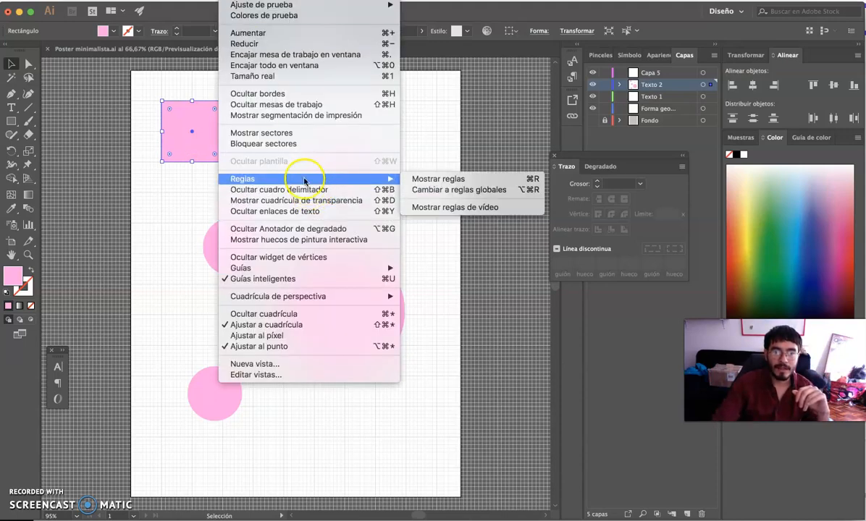
{"action": "left_click", "coordinate": [423, 179]}
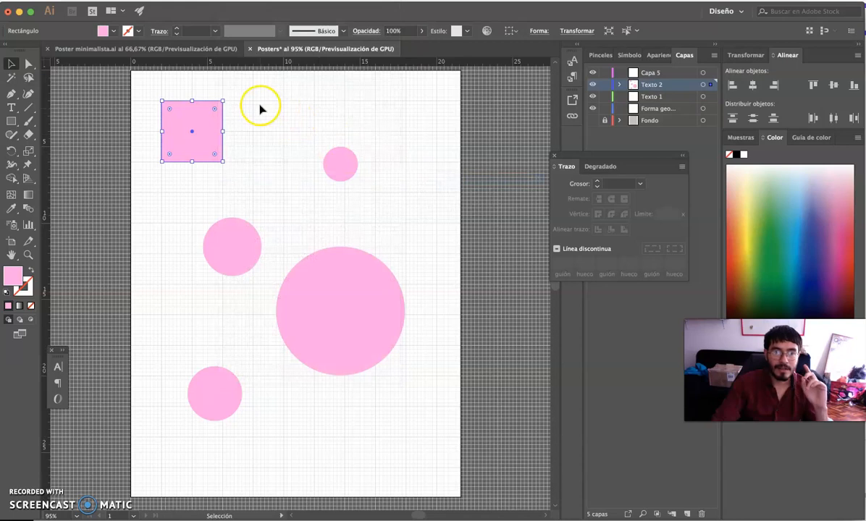
{"action": "left_click_drag", "start_coordinate": [332, 66], "coordinate": [332, 86]}
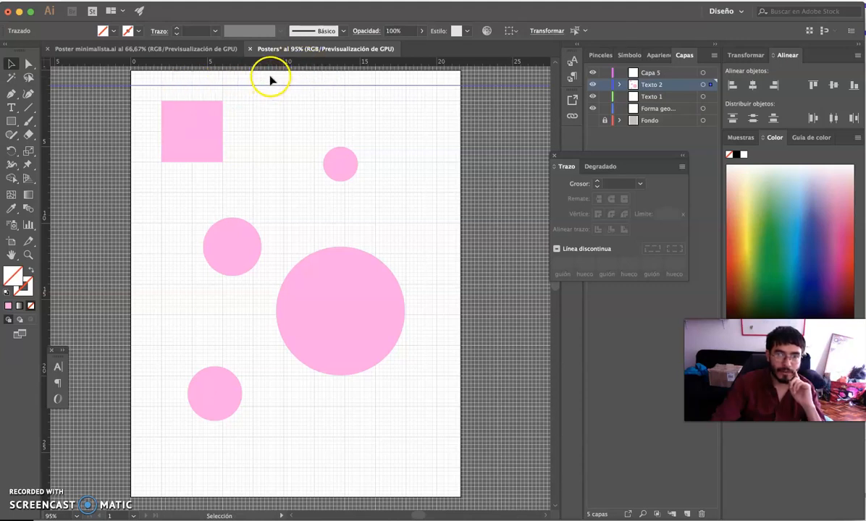
Place a horizontal guide about 1 cm above the artboard's lower edge and vertical guides just inside its left and right edges
{"action": "left_click_drag", "start_coordinate": [270, 62], "coordinate": [233, 497]}
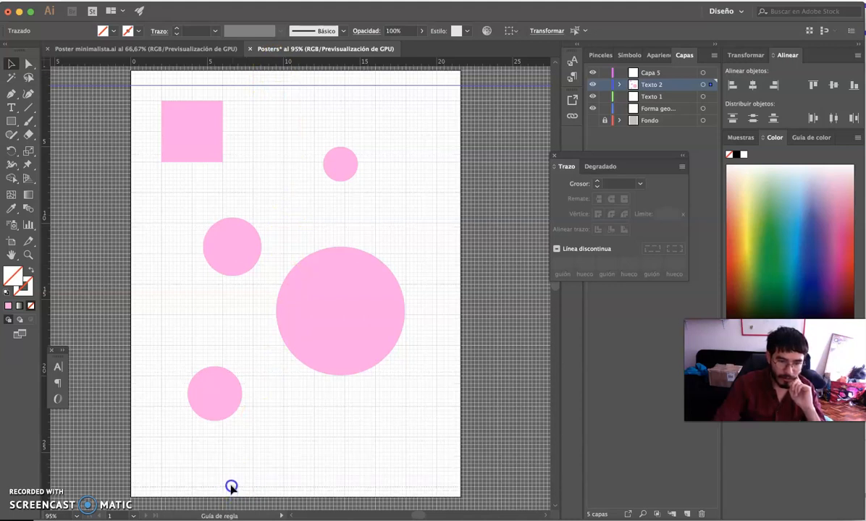
{"action": "left_click_drag", "start_coordinate": [233, 486], "coordinate": [232, 486]}
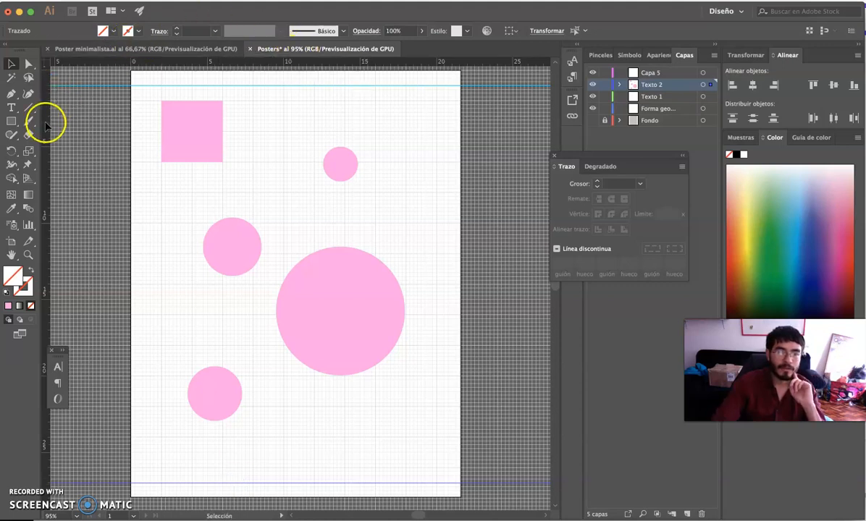
{"action": "left_click_drag", "start_coordinate": [43, 130], "coordinate": [301, 166]}
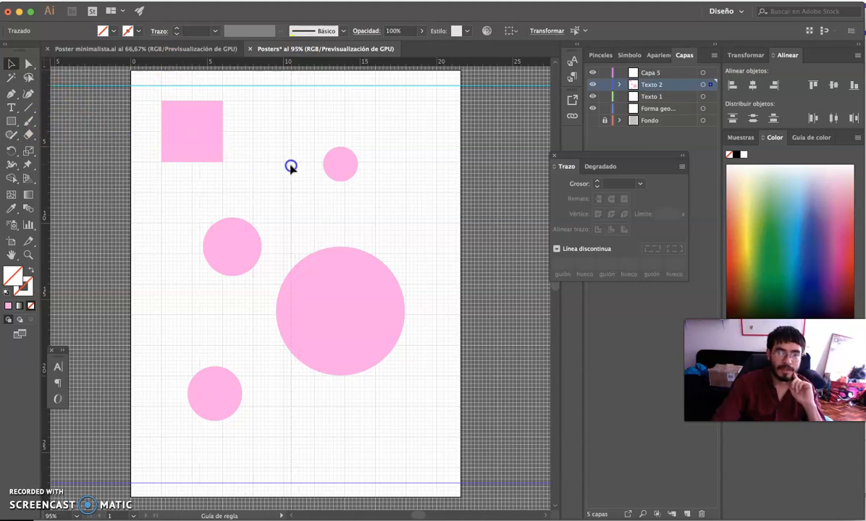
{"action": "left_click_drag", "start_coordinate": [283, 169], "coordinate": [142, 170]}
{"action": "left_click", "coordinate": [87, 181]}
{"action": "left_click_drag", "start_coordinate": [88, 180], "coordinate": [374, 221]}
{"action": "left_click_drag", "start_coordinate": [457, 236], "coordinate": [450, 234]}
{"action": "left_click", "coordinate": [74, 127]}
{"action": "left_click", "coordinate": [113, 122]}
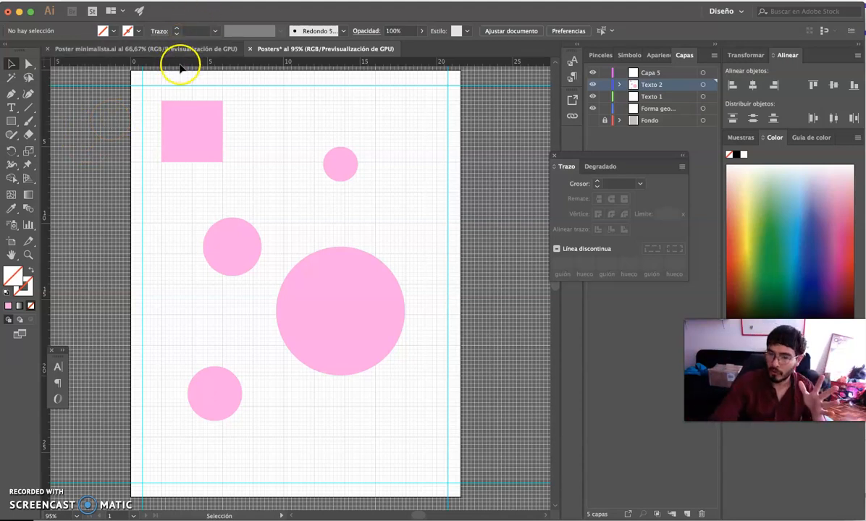
Paste the 14 DIC text block, position it in the poster's lower-right corner within the guides, and show the Fondo layer
{"action": "left_click", "coordinate": [194, 130]}
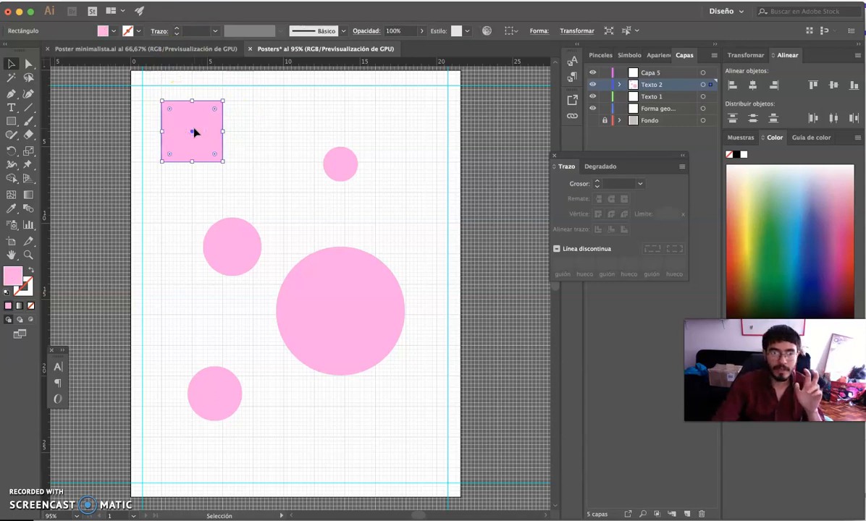
{"action": "key", "text": "super+v"}
{"action": "left_click_drag", "start_coordinate": [318, 309], "coordinate": [417, 457]}
{"action": "left_click_drag", "start_coordinate": [375, 437], "coordinate": [343, 437]}
{"action": "left_click", "coordinate": [503, 360]}
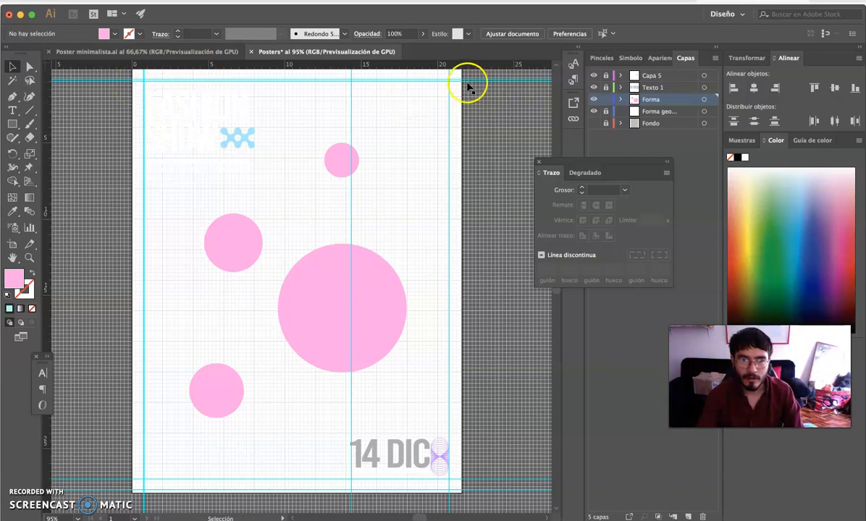
{"action": "left_click", "coordinate": [593, 123]}
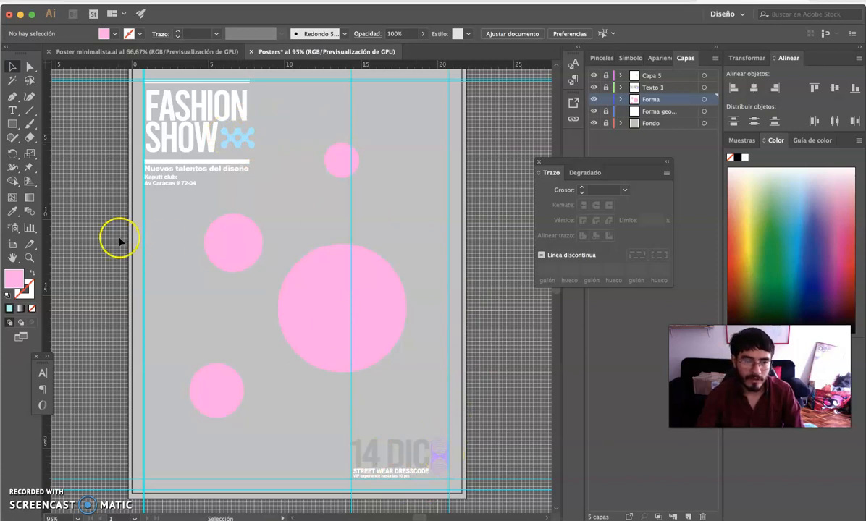
Recolor the large circle light blue with the Eyedropper, sampling the ornament beside the FASHION SHOW title
{"action": "left_click", "coordinate": [293, 282]}
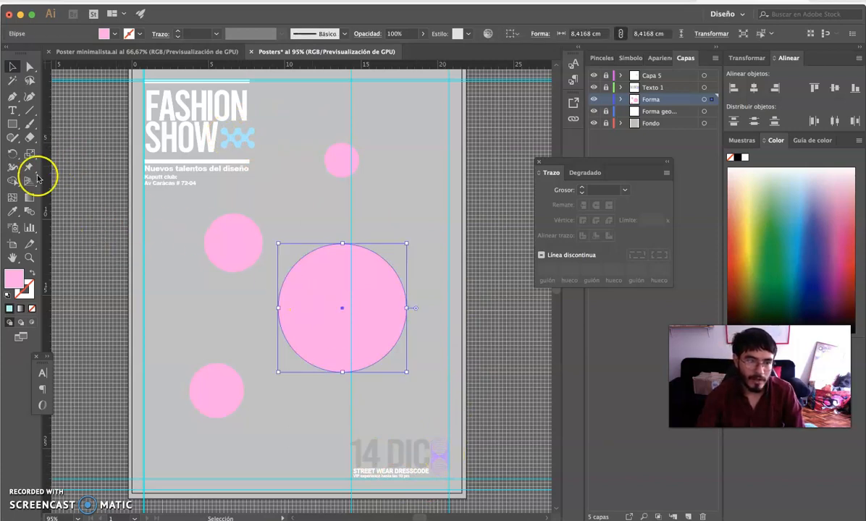
{"action": "left_click", "coordinate": [12, 212]}
{"action": "left_click", "coordinate": [244, 135]}
{"action": "left_click", "coordinate": [12, 66]}
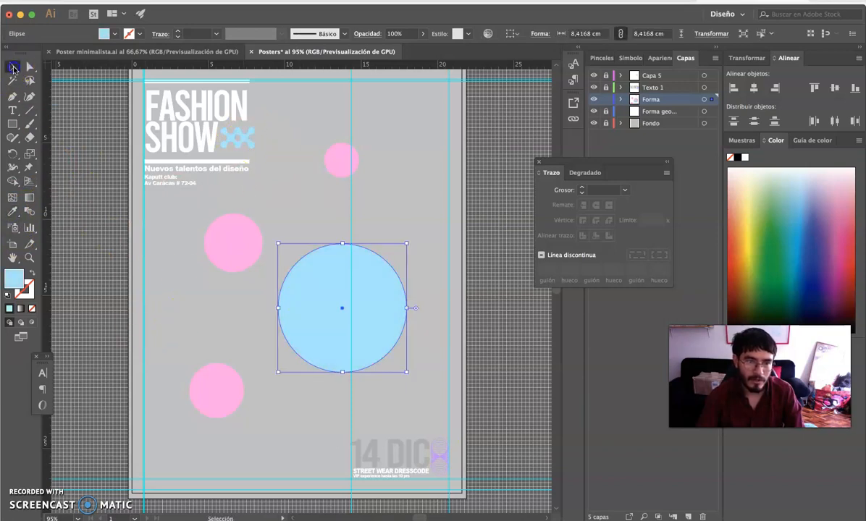
{"action": "left_click", "coordinate": [506, 310]}
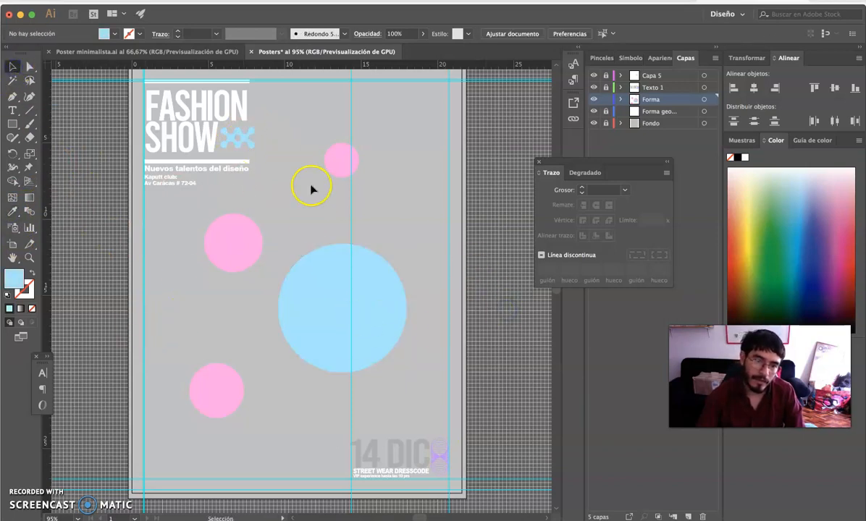
Recolor the small upper circle light blue by sampling the large circle with the Eyedropper
{"action": "left_click", "coordinate": [343, 160]}
{"action": "left_click", "coordinate": [12, 211]}
{"action": "left_click", "coordinate": [330, 289]}
{"action": "left_click", "coordinate": [14, 68]}
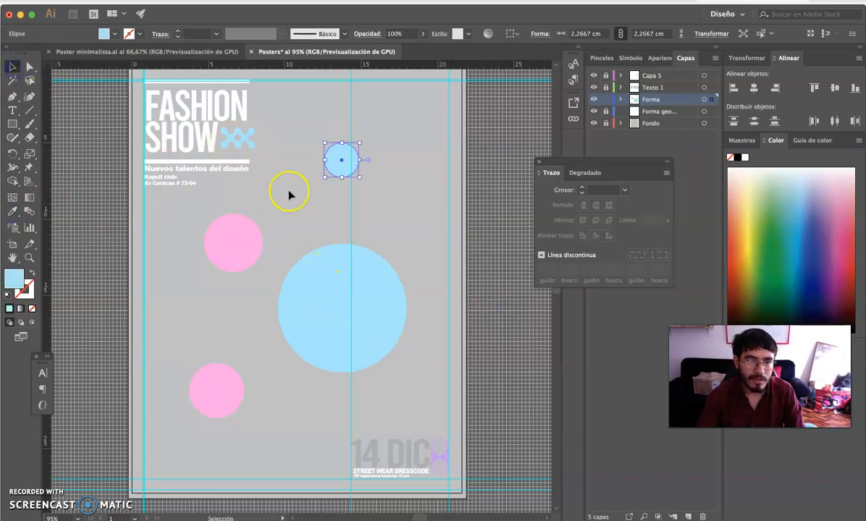
{"action": "left_click", "coordinate": [511, 239]}
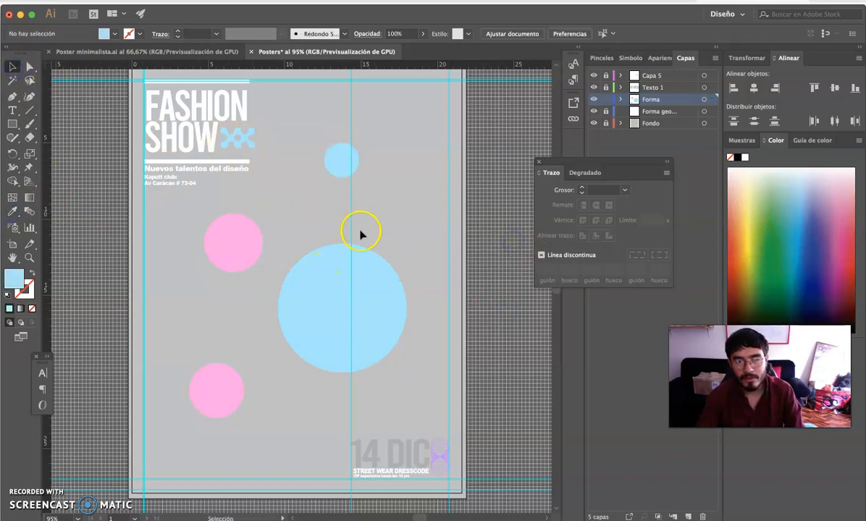
Sample the middle circle's pink for the small upper circle, then shift its fill to a purple with a hue of 288°
{"action": "left_click", "coordinate": [339, 166]}
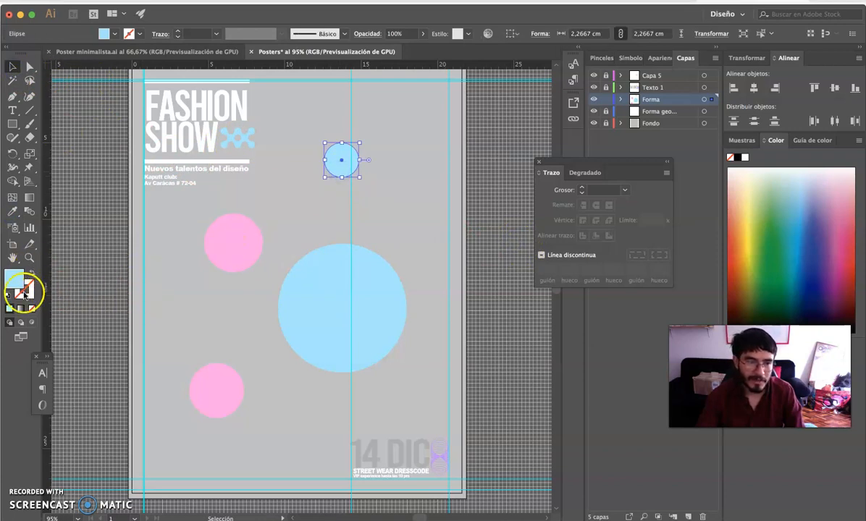
{"action": "left_click", "coordinate": [12, 211]}
{"action": "left_click", "coordinate": [213, 249]}
{"action": "key", "text": "v"}
{"action": "double_click", "coordinate": [10, 278]}
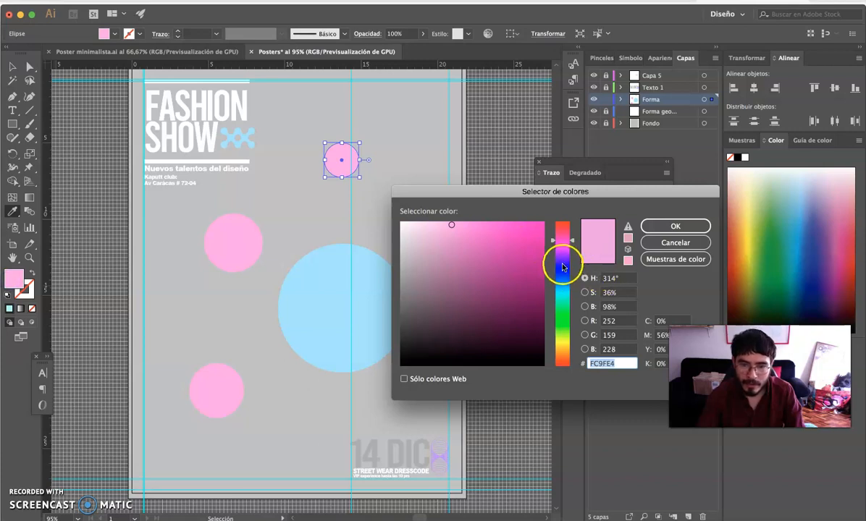
{"action": "left_click", "coordinate": [566, 254]}
{"action": "left_click", "coordinate": [470, 236]}
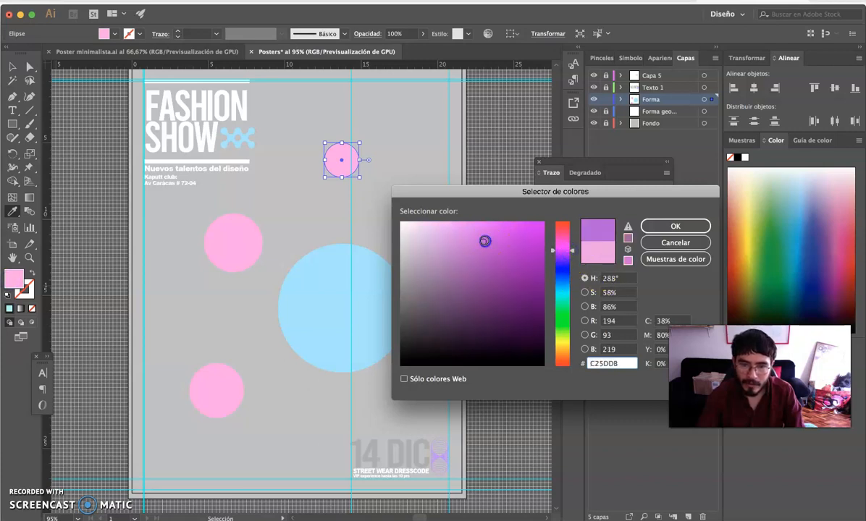
{"action": "left_click", "coordinate": [667, 227]}
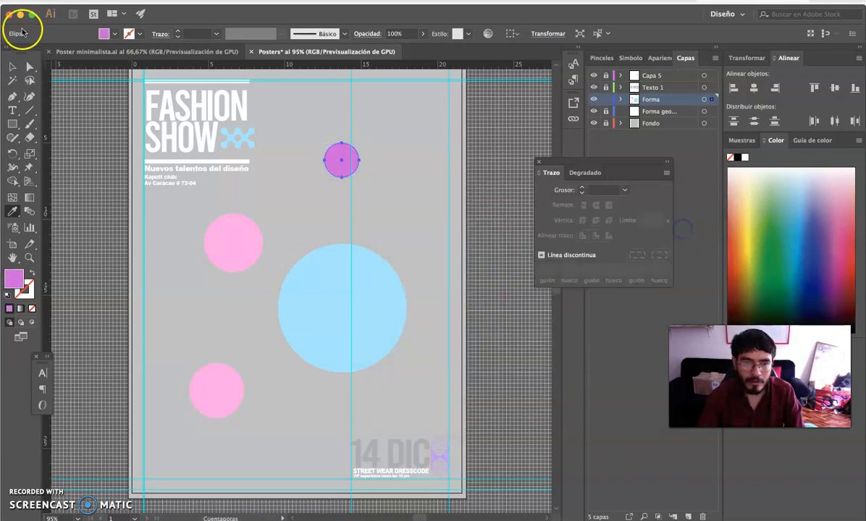
{"action": "left_click", "coordinate": [13, 68]}
{"action": "left_click", "coordinate": [500, 221]}
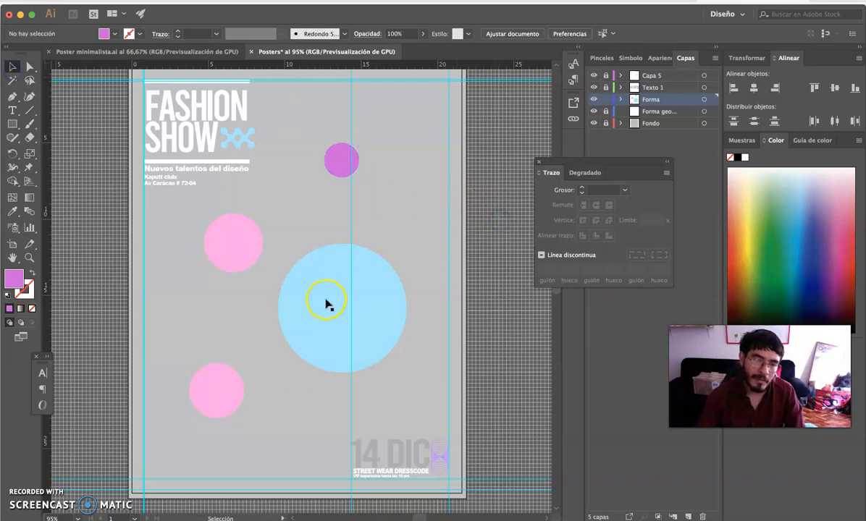
Check the colors in the Poster minimalista.ai reference, then recolor the Posters document's lower circle light blue by sampling the large circle
{"action": "left_click", "coordinate": [212, 388]}
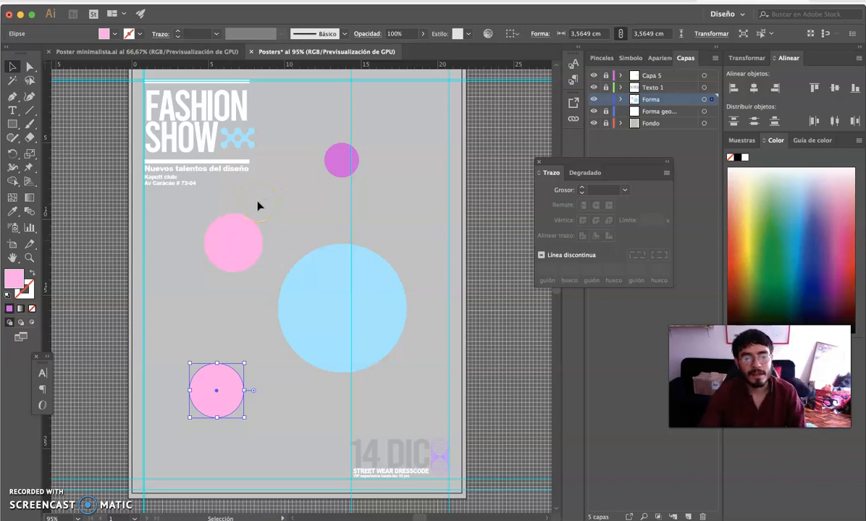
{"action": "left_click", "coordinate": [170, 51]}
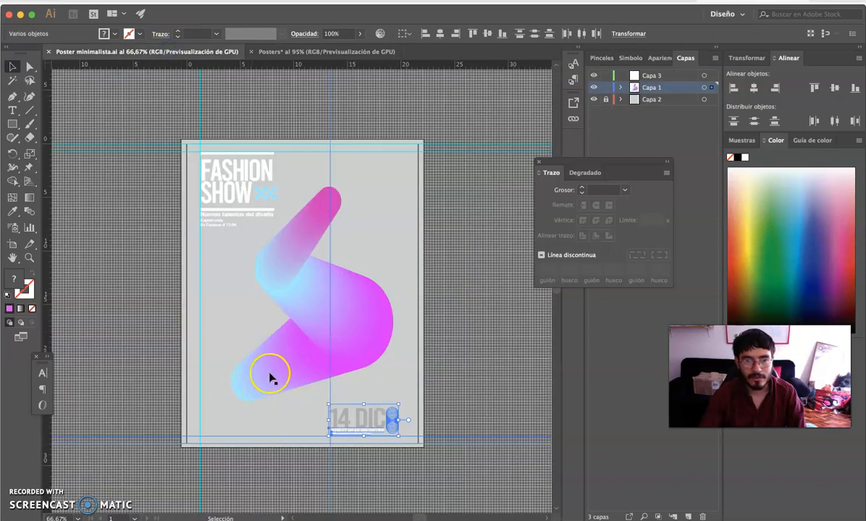
{"action": "left_click", "coordinate": [322, 51]}
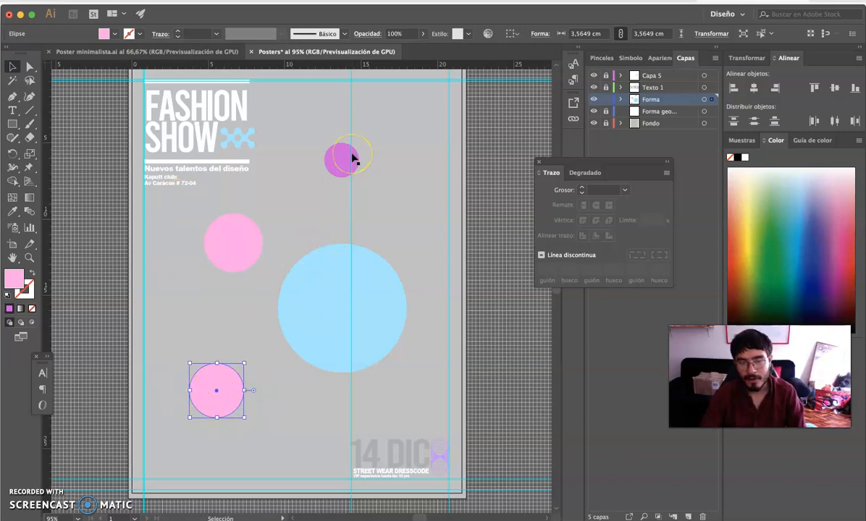
{"action": "left_click", "coordinate": [13, 213]}
{"action": "left_click", "coordinate": [311, 294]}
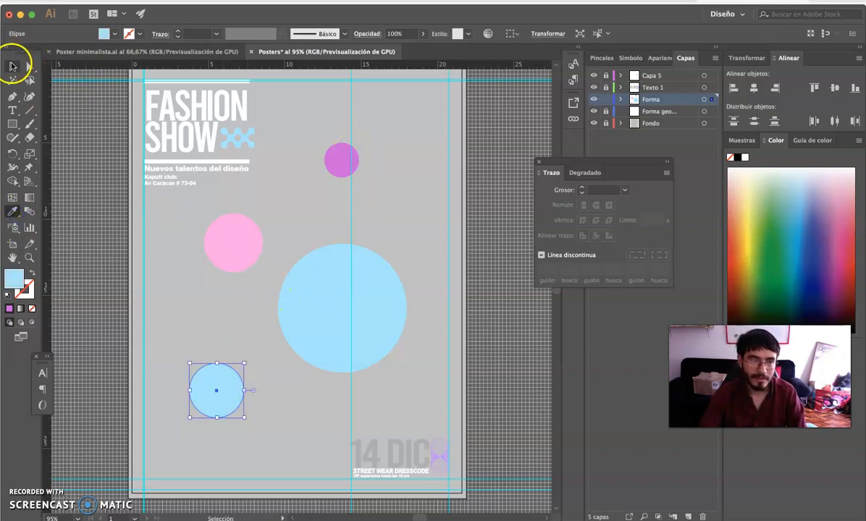
{"action": "left_click", "coordinate": [12, 66]}
Recolor the large circle pink by sampling the middle-left circle with the Eyedropper
{"action": "left_click", "coordinate": [315, 292]}
{"action": "left_click", "coordinate": [14, 212]}
{"action": "left_click", "coordinate": [240, 236]}
{"action": "left_click", "coordinate": [13, 67]}
Recolor the middle-left circle light blue by sampling the lower circle with the Eyedropper
{"action": "left_click", "coordinate": [226, 240]}
{"action": "left_click", "coordinate": [12, 212]}
{"action": "left_click", "coordinate": [215, 375]}
{"action": "left_click", "coordinate": [13, 66]}
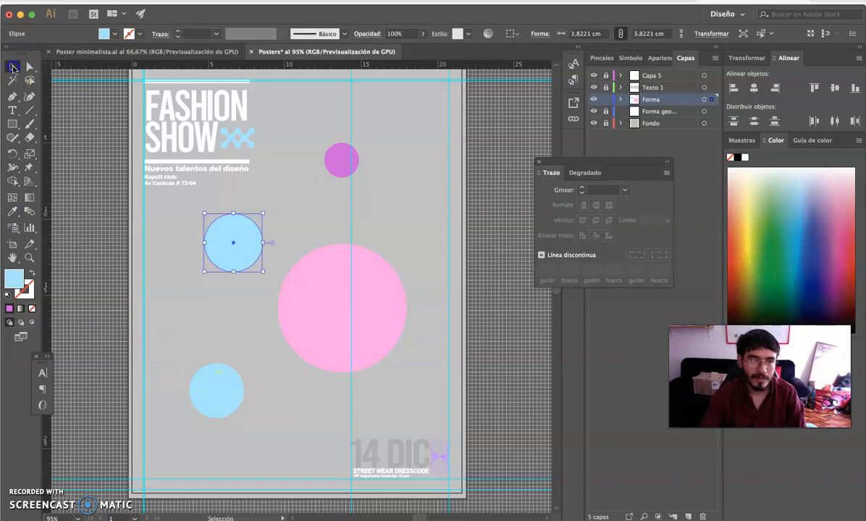
{"action": "left_click", "coordinate": [94, 182]}
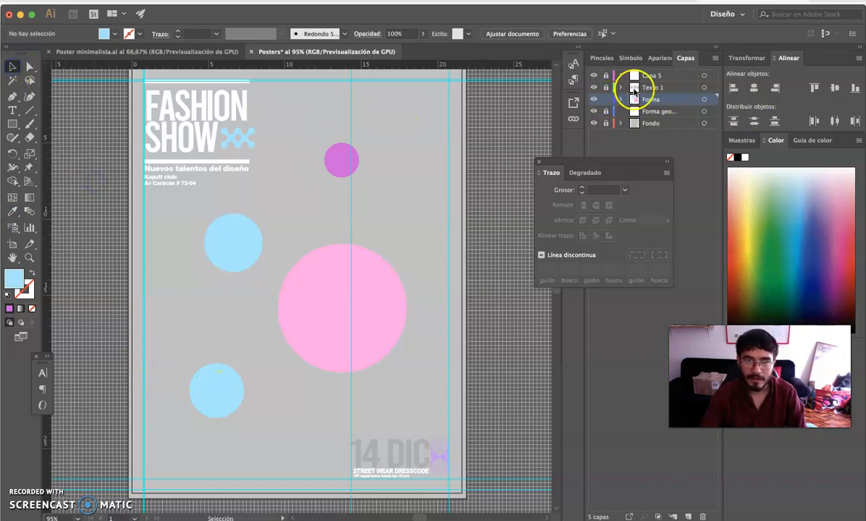
Select all four circles and set the Blend tool's spacing to Suavizar color
{"action": "left_click_drag", "start_coordinate": [606, 76], "coordinate": [606, 88]}
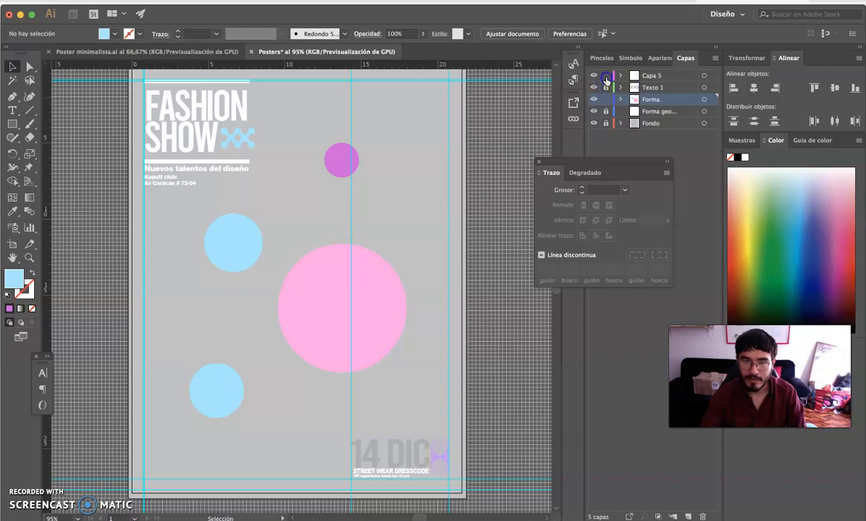
{"action": "left_click_drag", "start_coordinate": [107, 102], "coordinate": [443, 446]}
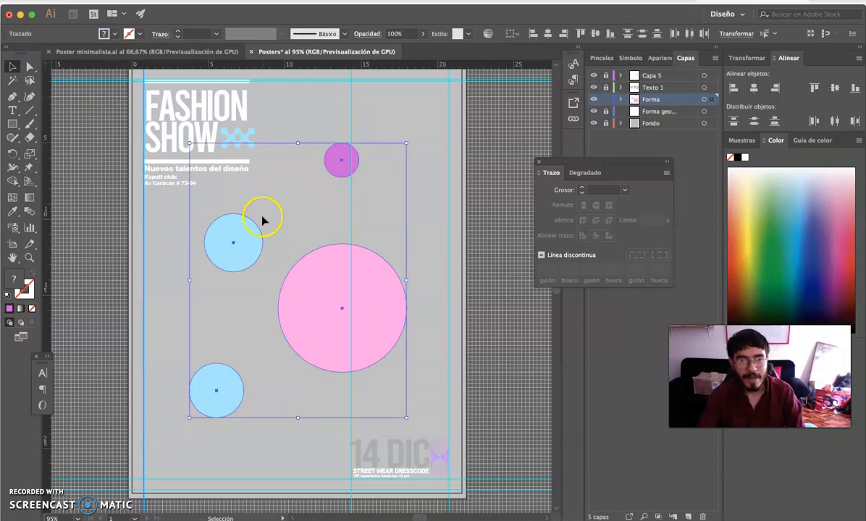
{"action": "left_click", "coordinate": [28, 212]}
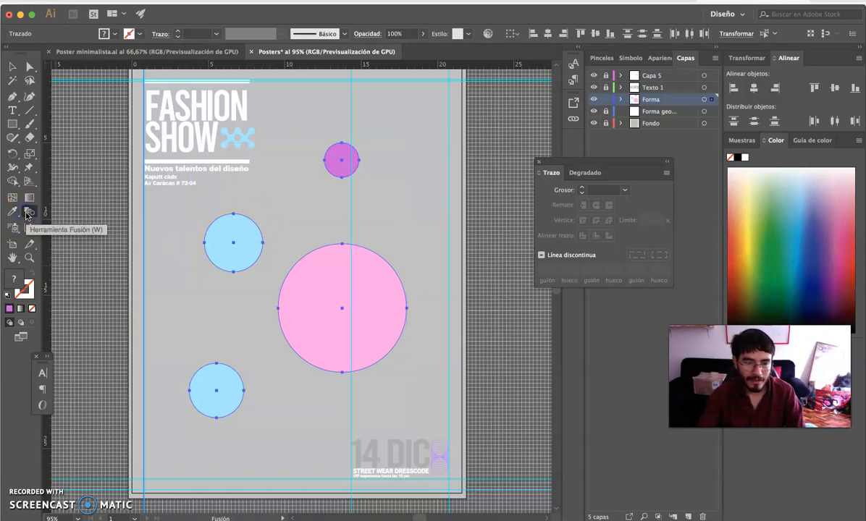
{"action": "left_click", "coordinate": [231, 384], "text": "alt"}
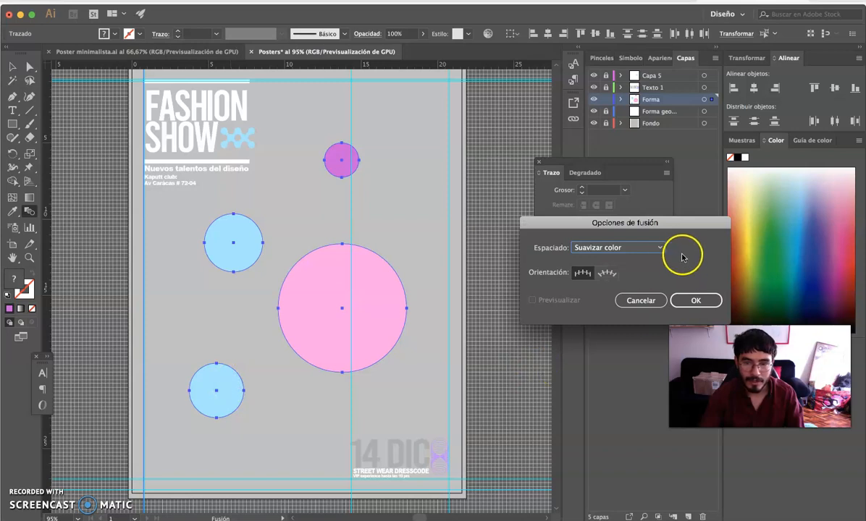
{"action": "left_click", "coordinate": [690, 300]}
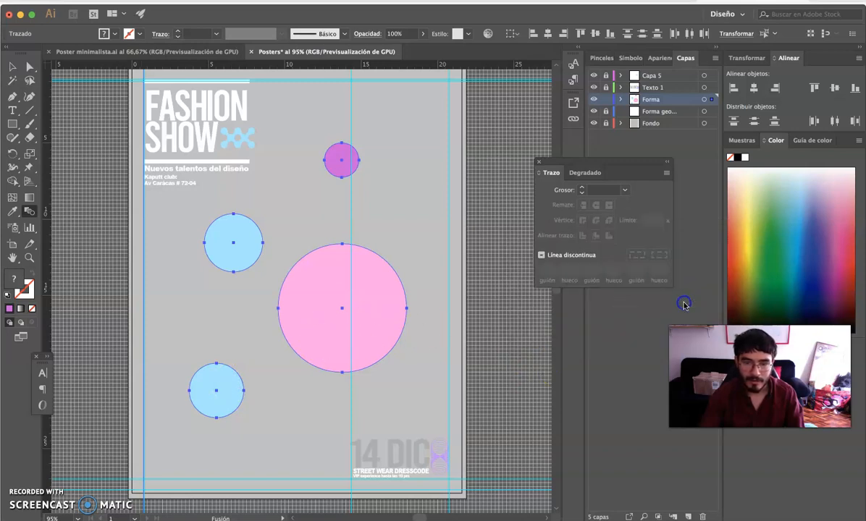
{"action": "left_click", "coordinate": [225, 372], "text": "alt"}
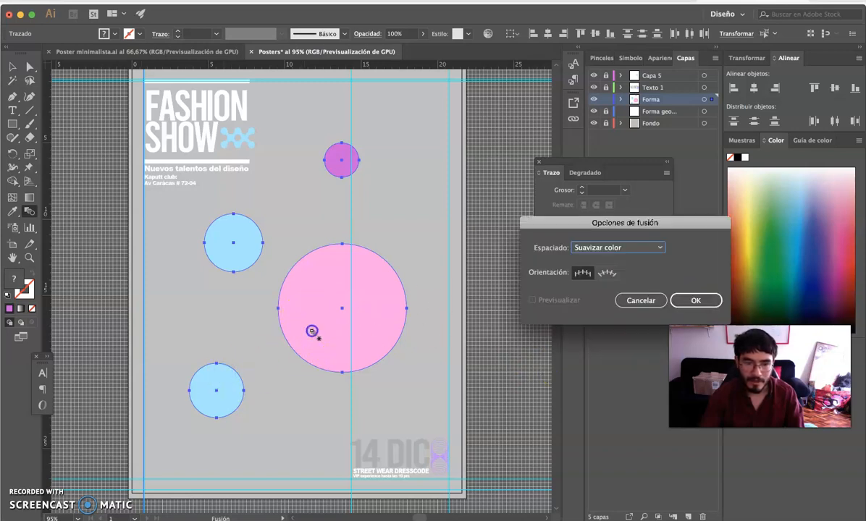
{"action": "left_click", "coordinate": [692, 302]}
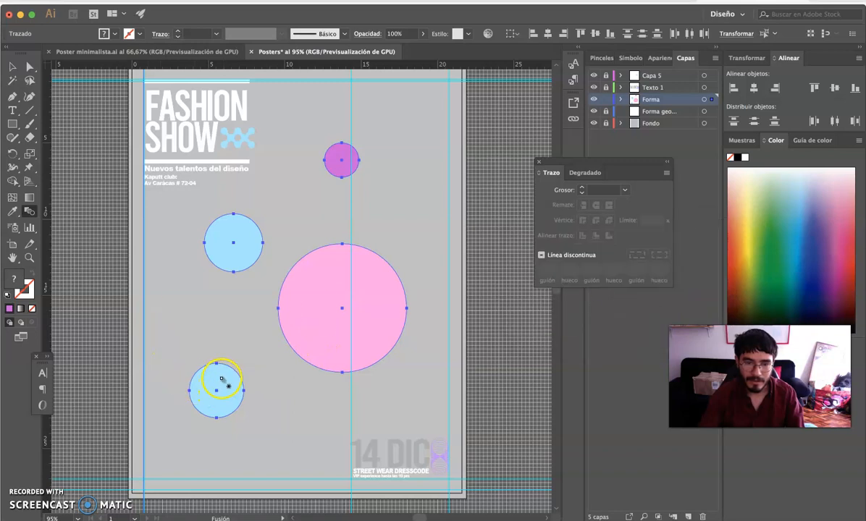
Blend the lower circle through the large pink and middle-left circles to the small purple circle as one continuous shape
{"action": "left_click", "coordinate": [342, 333]}
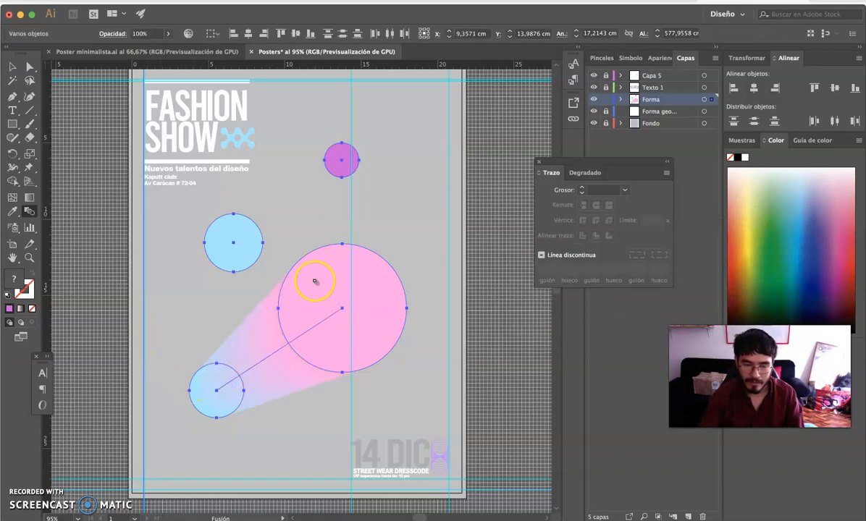
{"action": "left_click", "coordinate": [248, 251]}
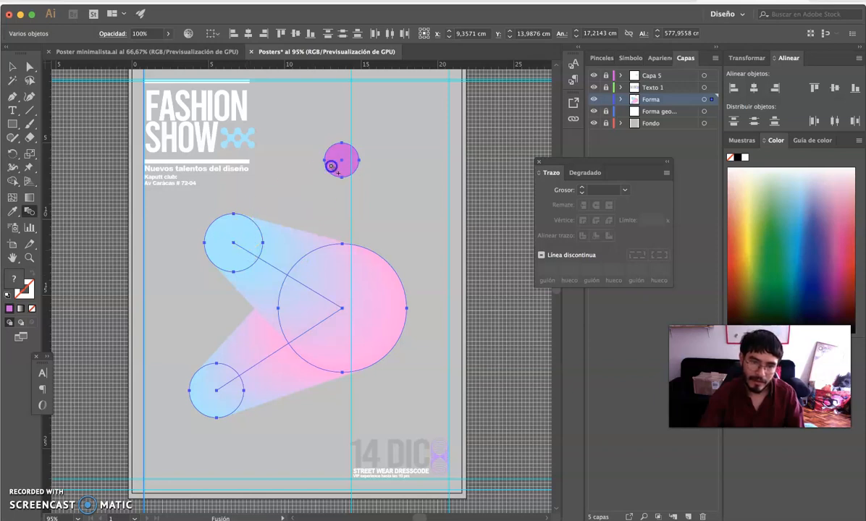
{"action": "left_click", "coordinate": [331, 166]}
{"action": "left_click", "coordinate": [8, 66]}
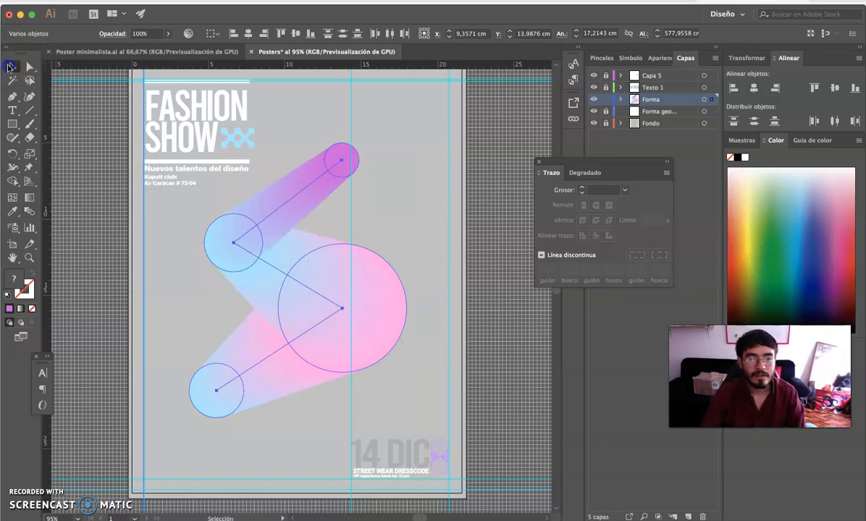
Move the blended shape slightly down and to the right on the poster
{"action": "left_click", "coordinate": [90, 201]}
{"action": "mouse_move", "coordinate": [323, 290]}
{"action": "left_mouse_down"}
{"action": "mouse_move", "coordinate": [336, 293]}
{"action": "mouse_move", "coordinate": [329, 293]}
{"action": "left_mouse_up"}
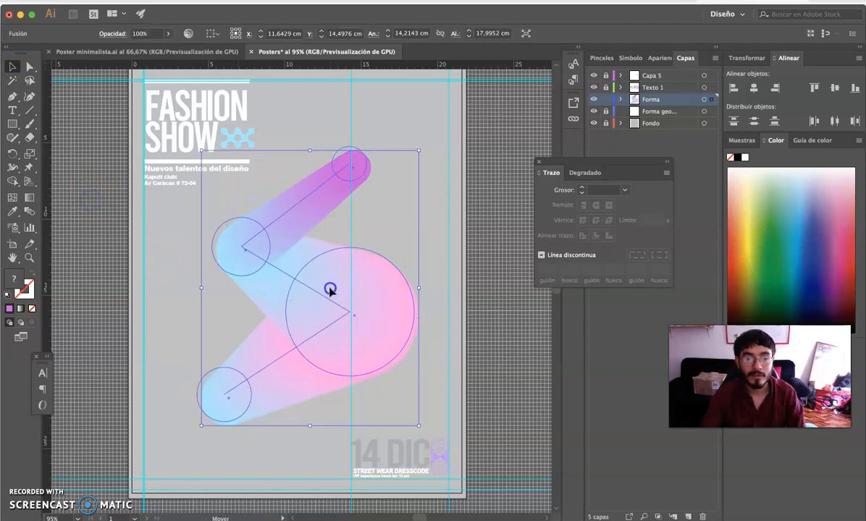
{"action": "left_click", "coordinate": [505, 304]}
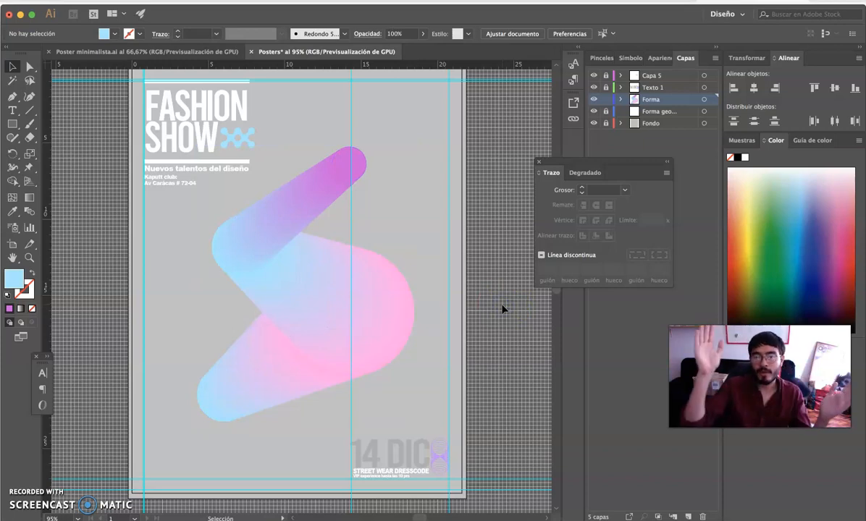
Move the large pink circle inside the blend slightly up and to the right with the Direct Selection tool
{"action": "left_click", "coordinate": [325, 282]}
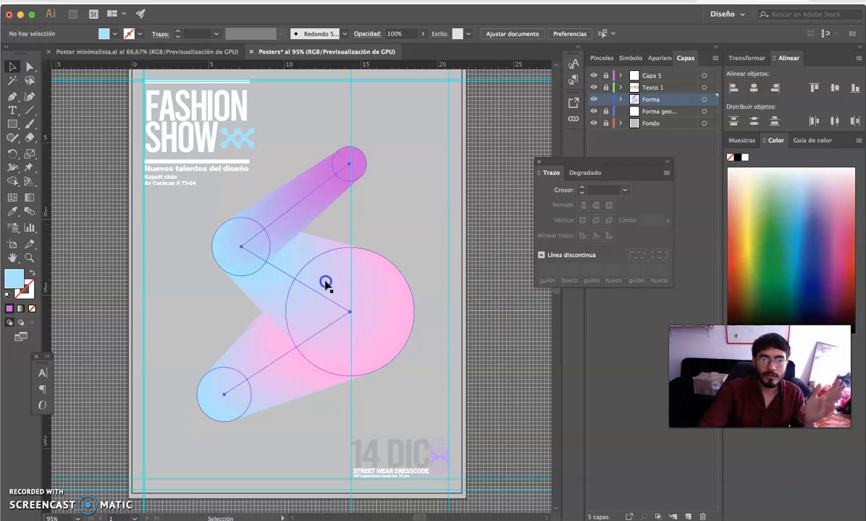
{"action": "left_click", "coordinate": [29, 66]}
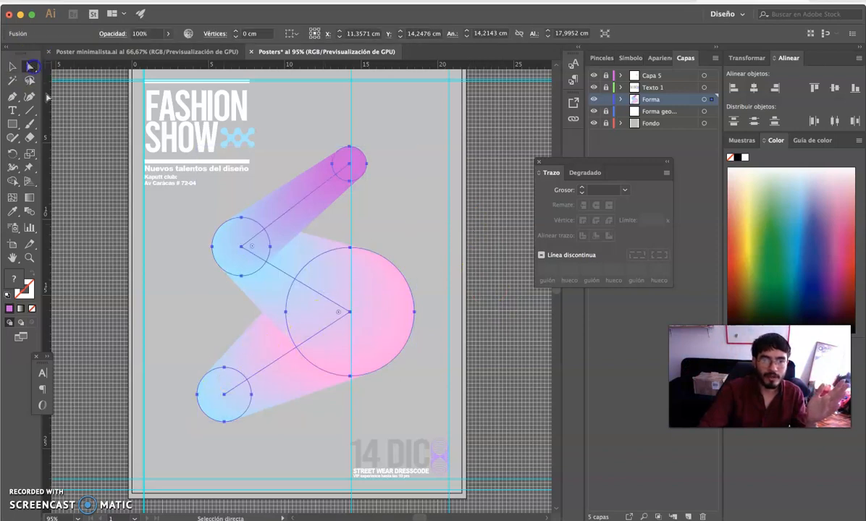
{"action": "left_click", "coordinate": [60, 127]}
{"action": "left_click", "coordinate": [383, 327]}
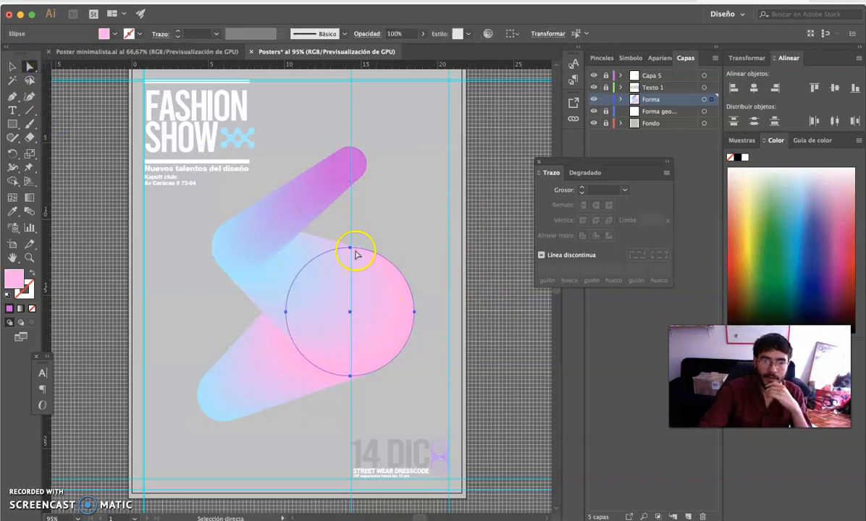
{"action": "left_click", "coordinate": [424, 251]}
{"action": "left_click", "coordinate": [350, 311]}
{"action": "left_click_drag", "start_coordinate": [349, 311], "coordinate": [365, 303]}
Reshape the blend by shifting the small purple circle up, the middle-left circle up and right, and the lower light blue circle up
{"action": "left_click_drag", "start_coordinate": [225, 396], "coordinate": [246, 392]}
{"action": "left_click_drag", "start_coordinate": [350, 165], "coordinate": [352, 147]}
{"action": "left_click_drag", "start_coordinate": [241, 247], "coordinate": [269, 239]}
{"action": "left_click", "coordinate": [365, 303]}
{"action": "left_click_drag", "start_coordinate": [247, 391], "coordinate": [231, 372]}
{"action": "left_click", "coordinate": [13, 67]}
{"action": "left_click", "coordinate": [69, 178]}
{"action": "left_click", "coordinate": [362, 325]}
{"action": "left_click", "coordinate": [519, 362]}
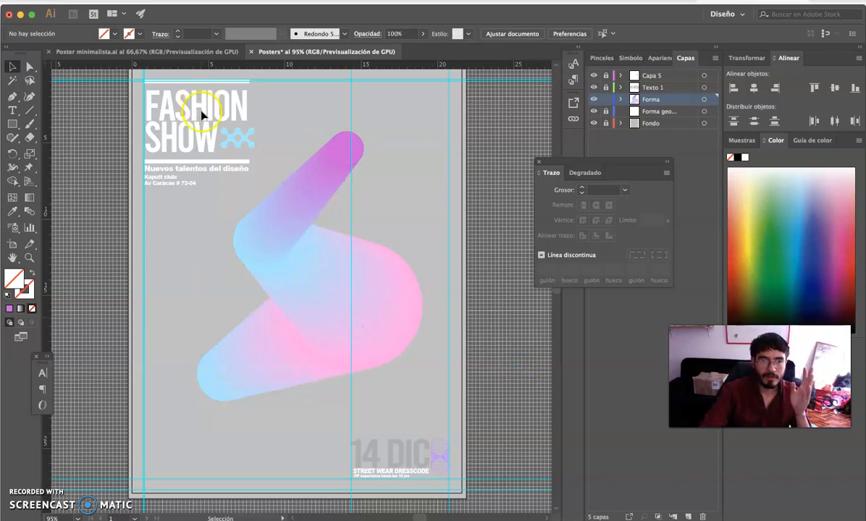
Unlock the Texto 1 and Capa 5 layers and select the white bar beneath the FASHION SHOW title
{"action": "left_click", "coordinate": [606, 87]}
{"action": "left_click", "coordinate": [605, 76]}
{"action": "left_click", "coordinate": [247, 161]}
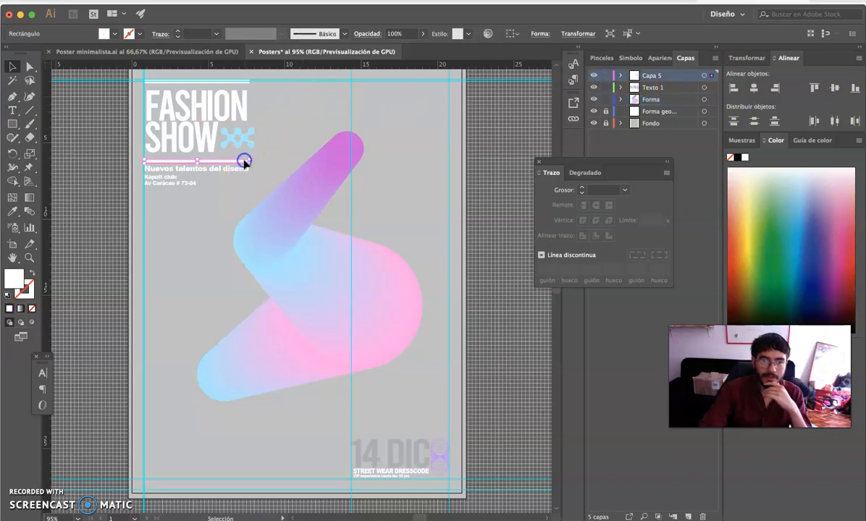
Draw a thin white horizontal rectangle below the address text as a demonstration, and delete it
{"action": "left_click", "coordinate": [11, 130]}
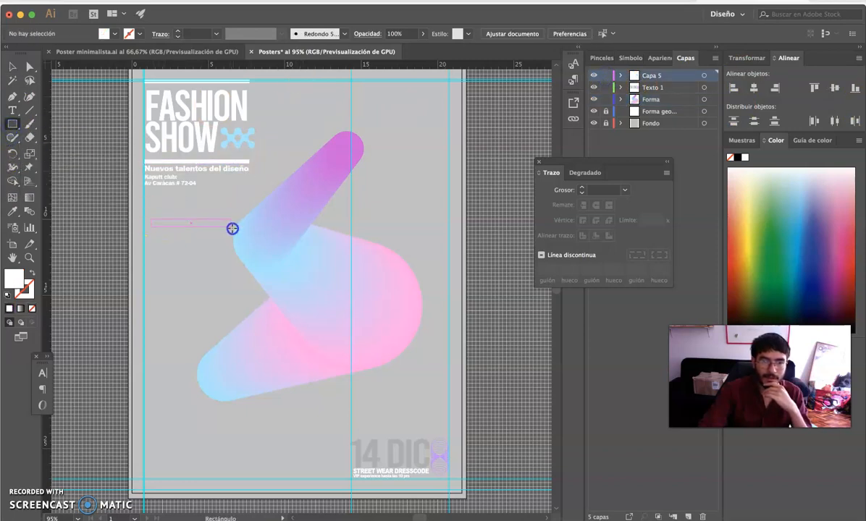
{"action": "left_click_drag", "start_coordinate": [233, 225], "coordinate": [232, 226]}
{"action": "left_click", "coordinate": [11, 66]}
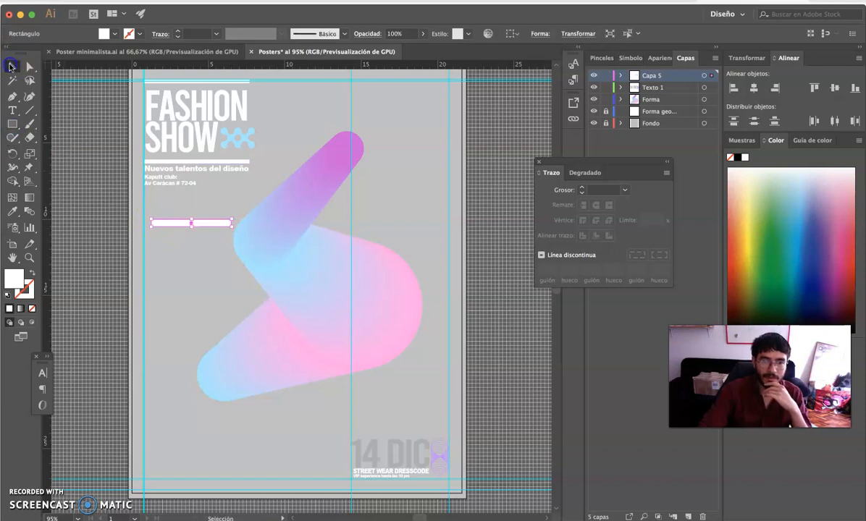
{"action": "key", "text": "Delete"}
Check the font used for the "Nuevos talentos del diseño" tagline
{"action": "left_click", "coordinate": [174, 98]}
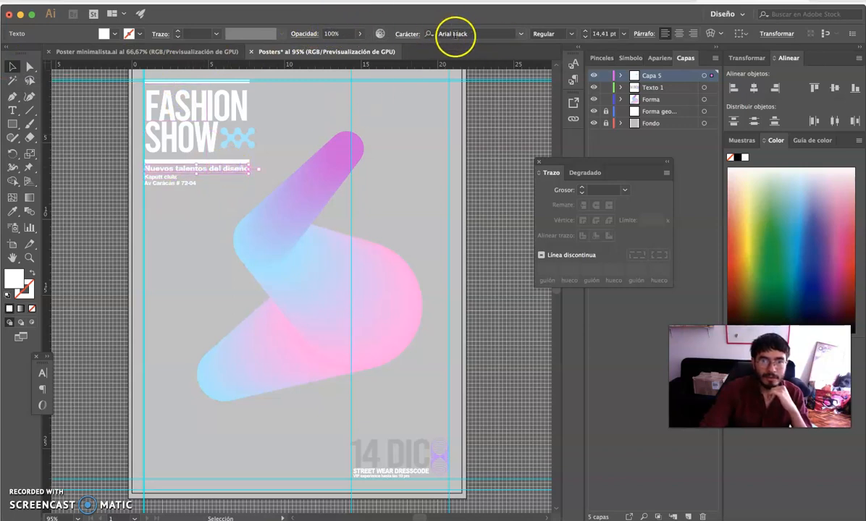
{"action": "left_click", "coordinate": [490, 162]}
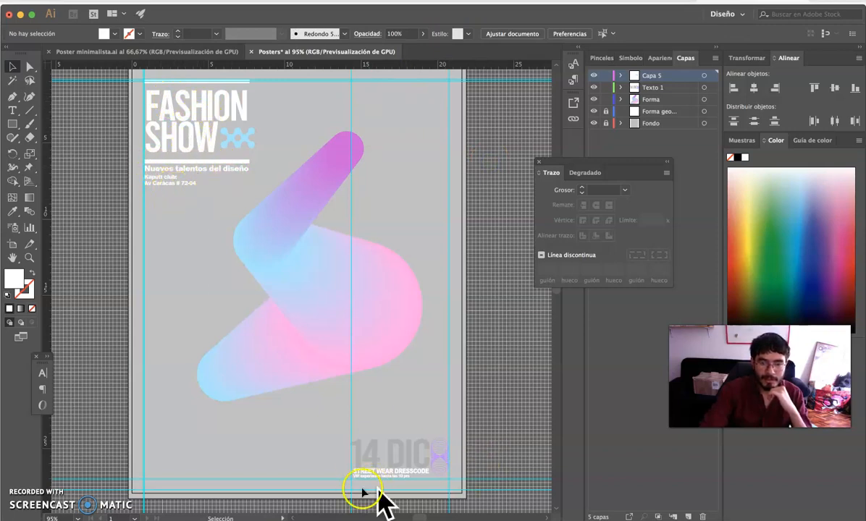
Try the darker grey 898989 as the fill of the 14 DIC text, cancel the color change and deselect the text
{"action": "left_click", "coordinate": [384, 449]}
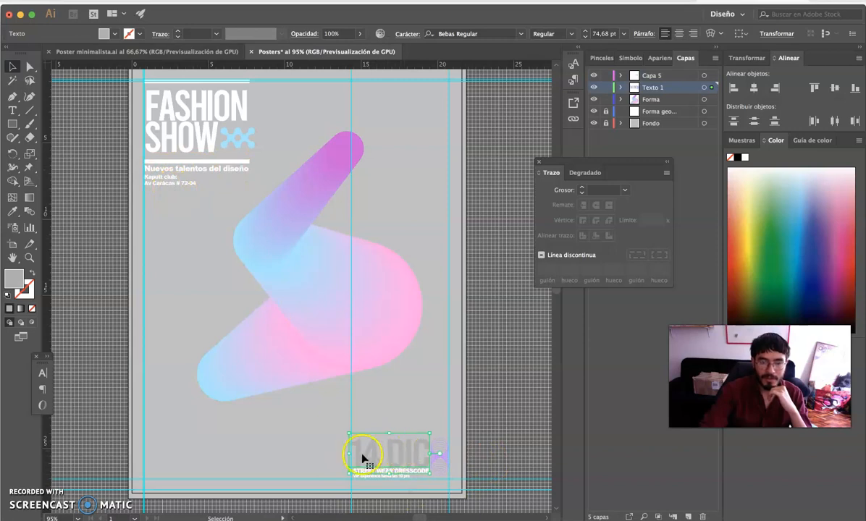
{"action": "double_click", "coordinate": [19, 283]}
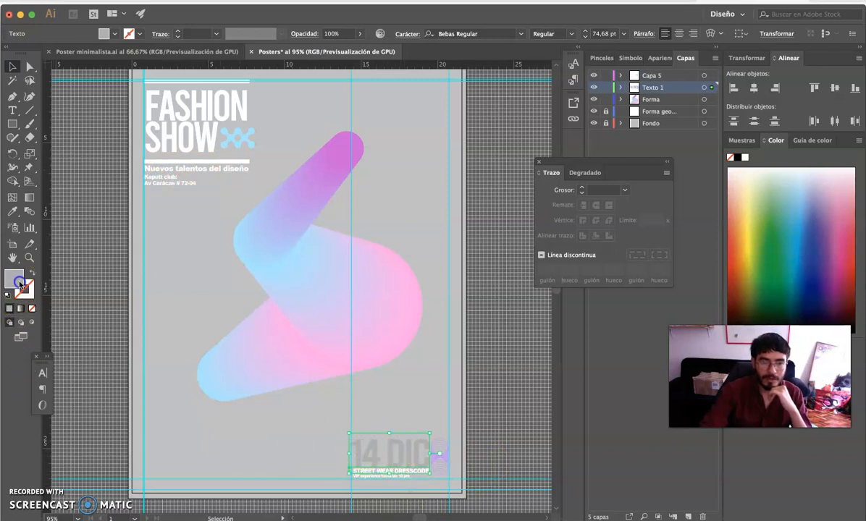
{"action": "left_click", "coordinate": [400, 287]}
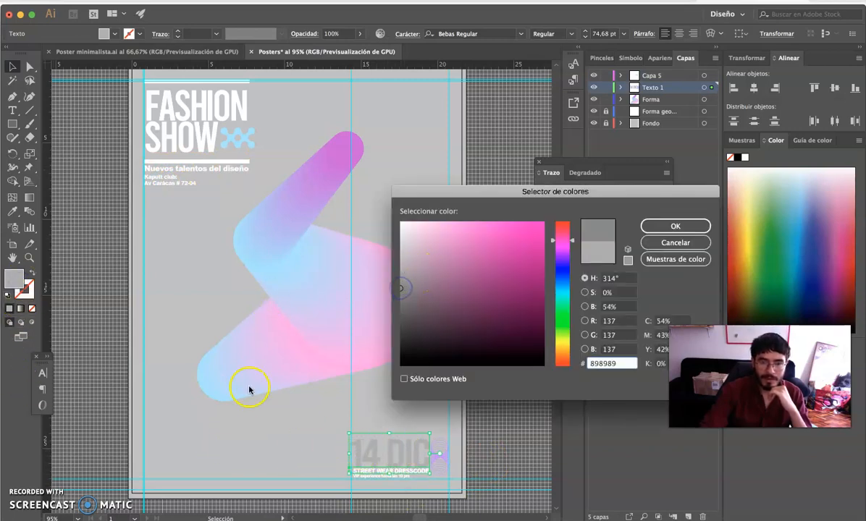
{"action": "left_click", "coordinate": [679, 248]}
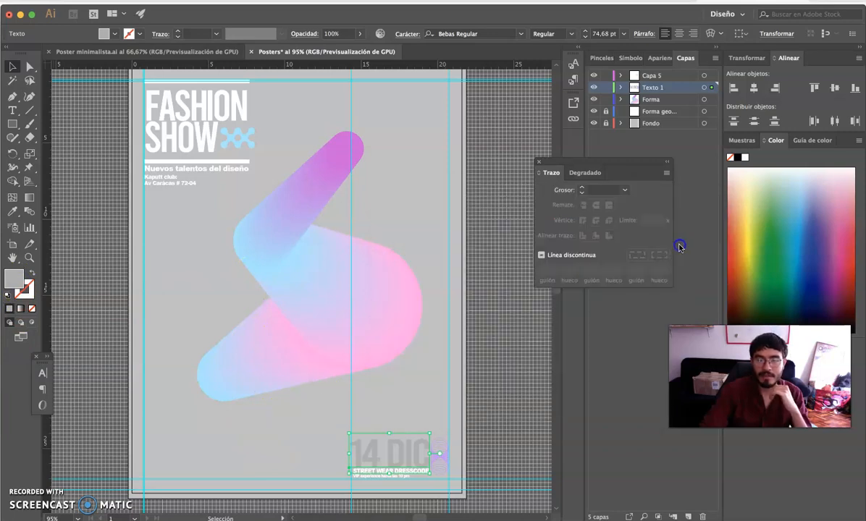
{"action": "left_click", "coordinate": [9, 65]}
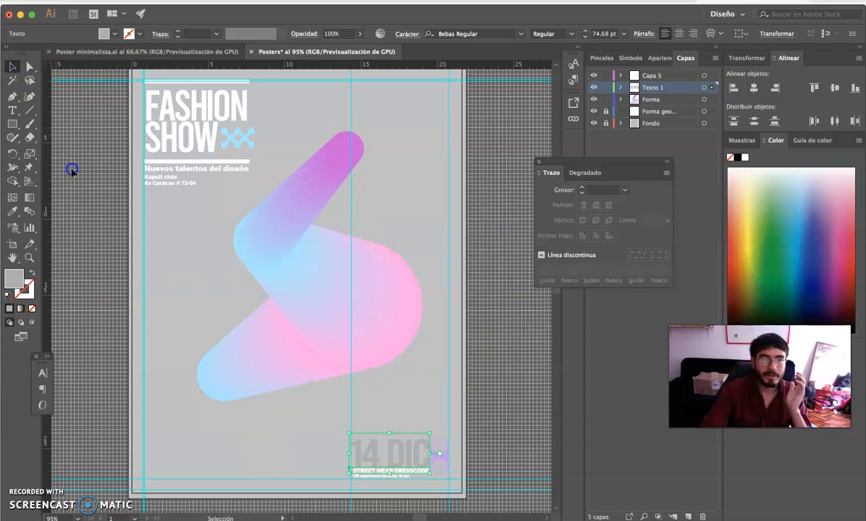
{"action": "left_click", "coordinate": [71, 169]}
Nudge the blended shape slightly to the left on the poster and deselect it
{"action": "left_click", "coordinate": [202, 86]}
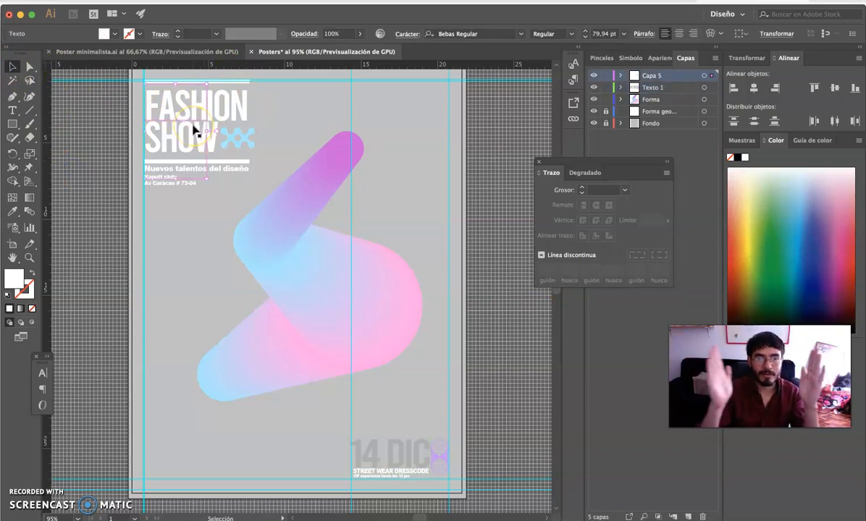
{"action": "left_click", "coordinate": [299, 292]}
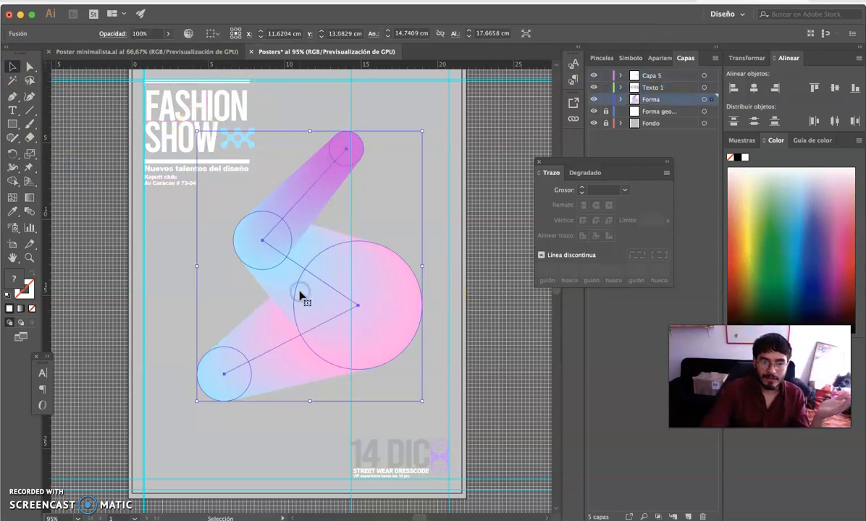
{"action": "left_click", "coordinate": [471, 333]}
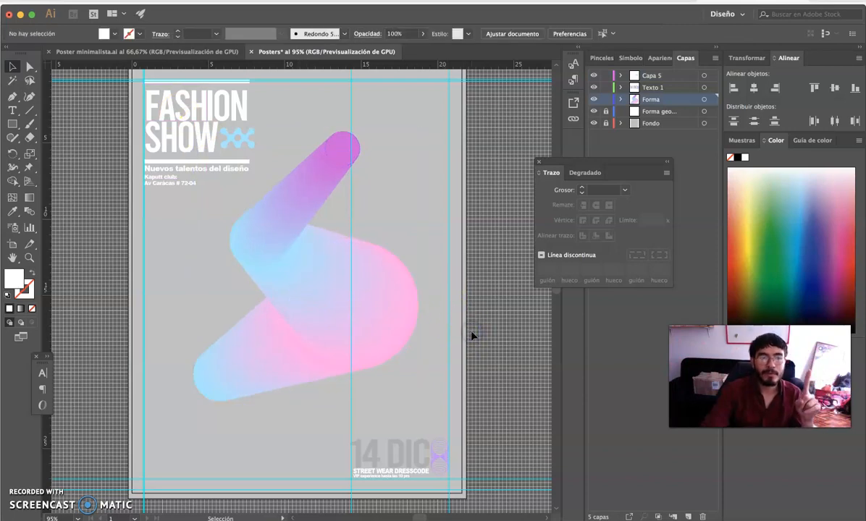